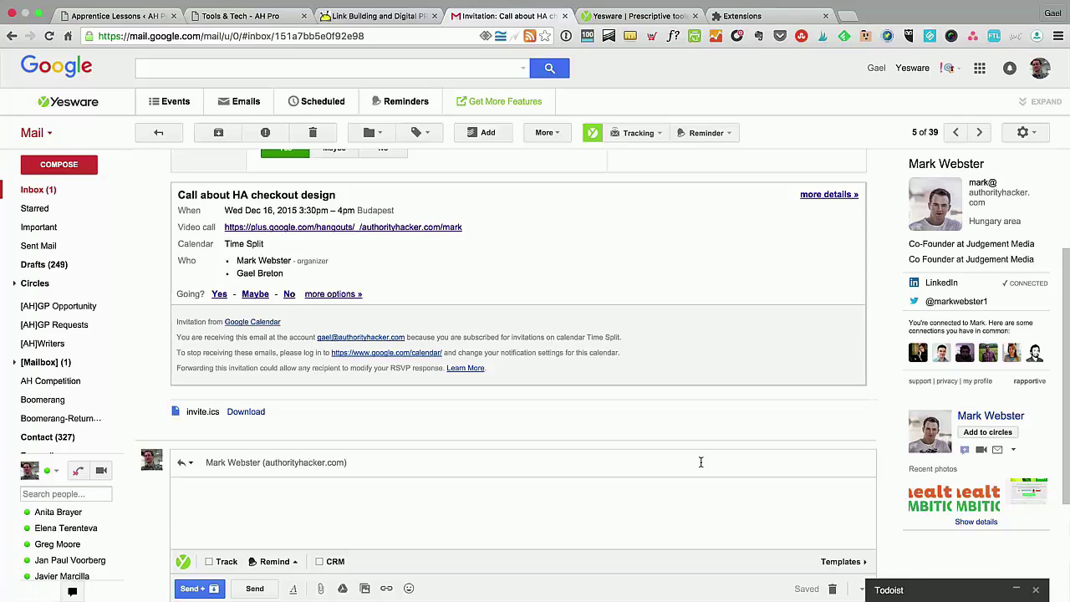
Step: Switch to the BuzzStream website and look over its homepage
{"action": "left_click", "coordinate": [342, 16]}
{"action": "scroll", "coordinate": [323, 176], "scroll_direction": "up", "scroll_amount": 20}
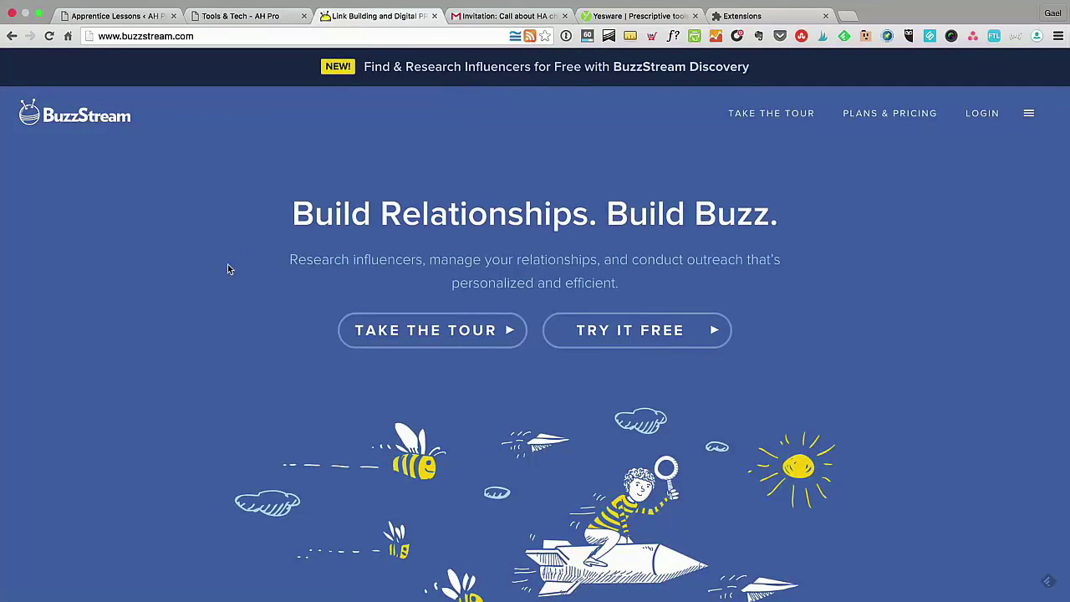
{"action": "scroll", "coordinate": [435, 332], "scroll_direction": "down", "scroll_amount": 5}
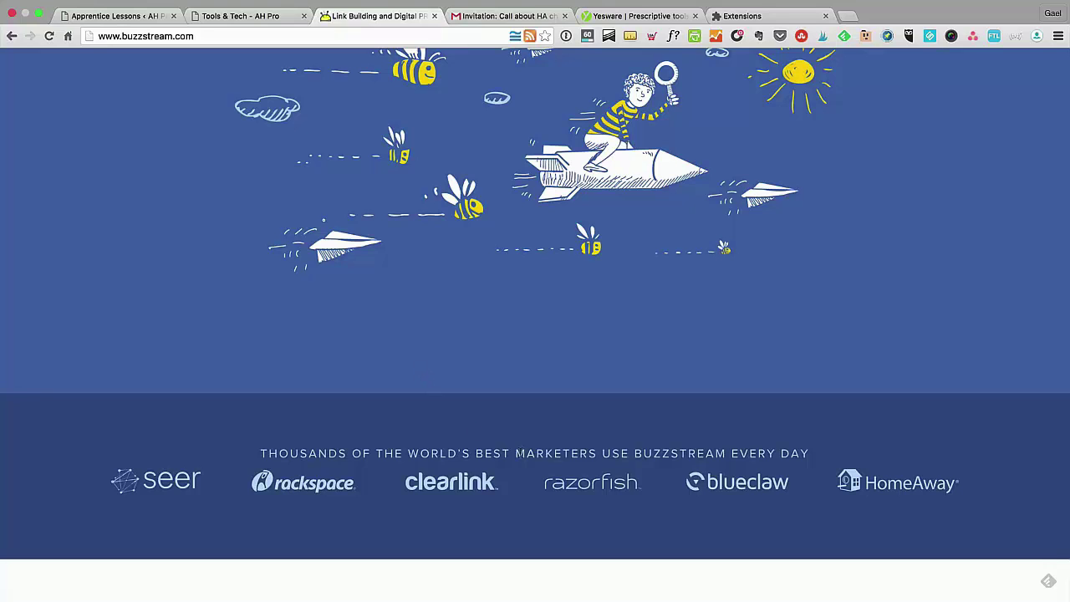
{"action": "scroll", "coordinate": [518, 454], "scroll_direction": "down", "scroll_amount": 2}
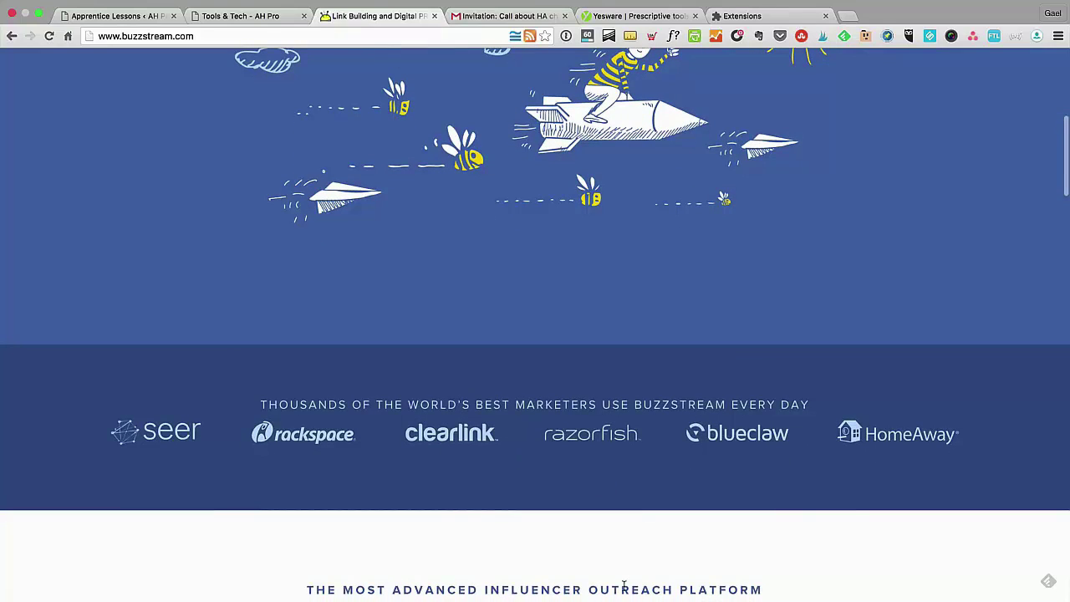
{"action": "scroll", "coordinate": [508, 564], "scroll_direction": "up", "scroll_amount": 3}
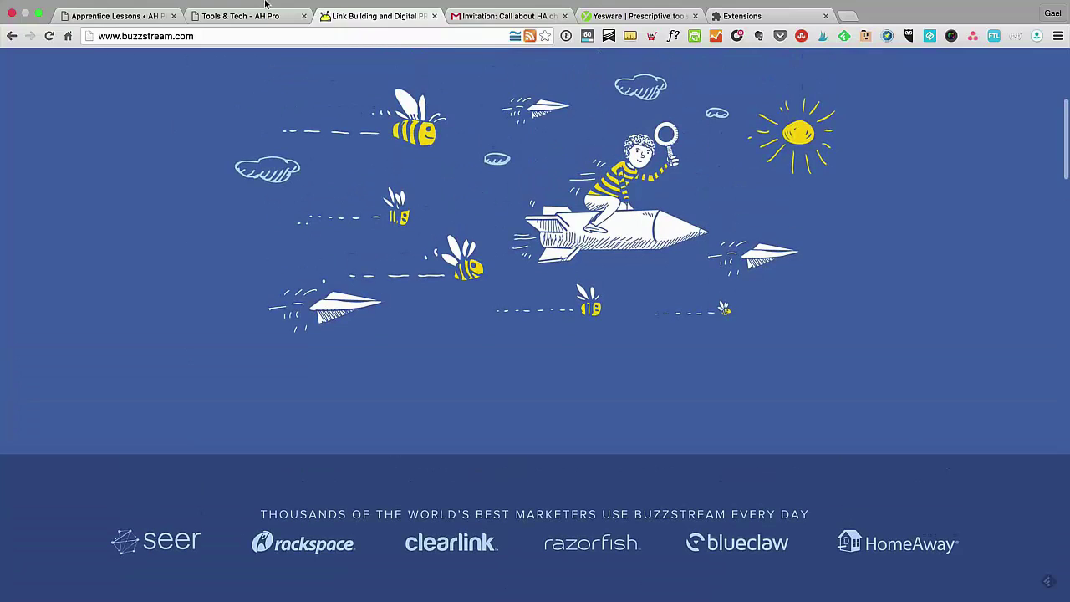
Step: Return to Gmail and view the list of Yesware tracking events, closing it when done
{"action": "left_click", "coordinate": [506, 16]}
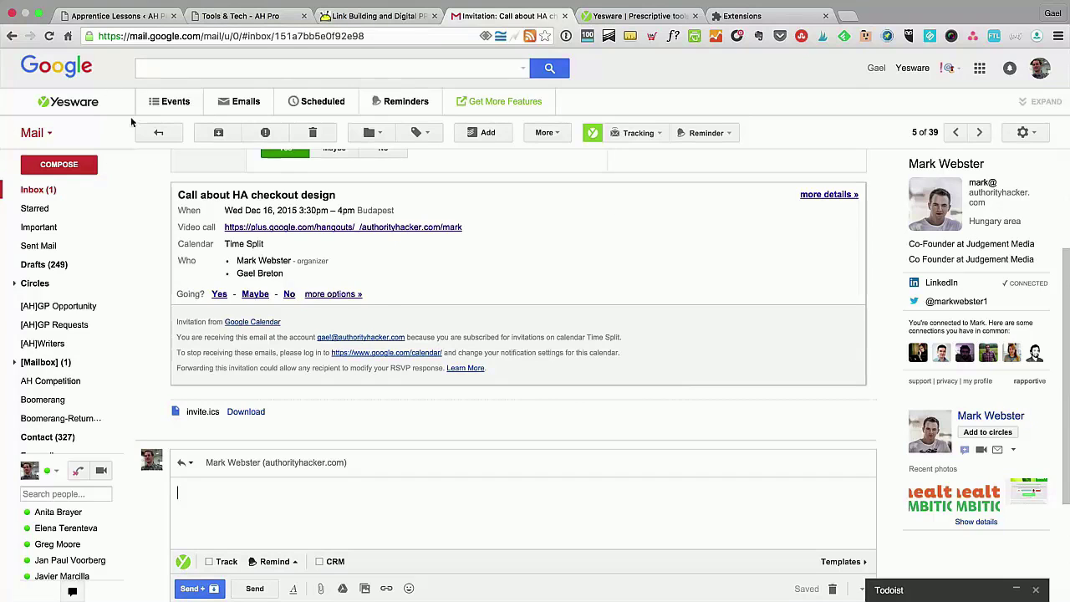
{"action": "left_click", "coordinate": [166, 102]}
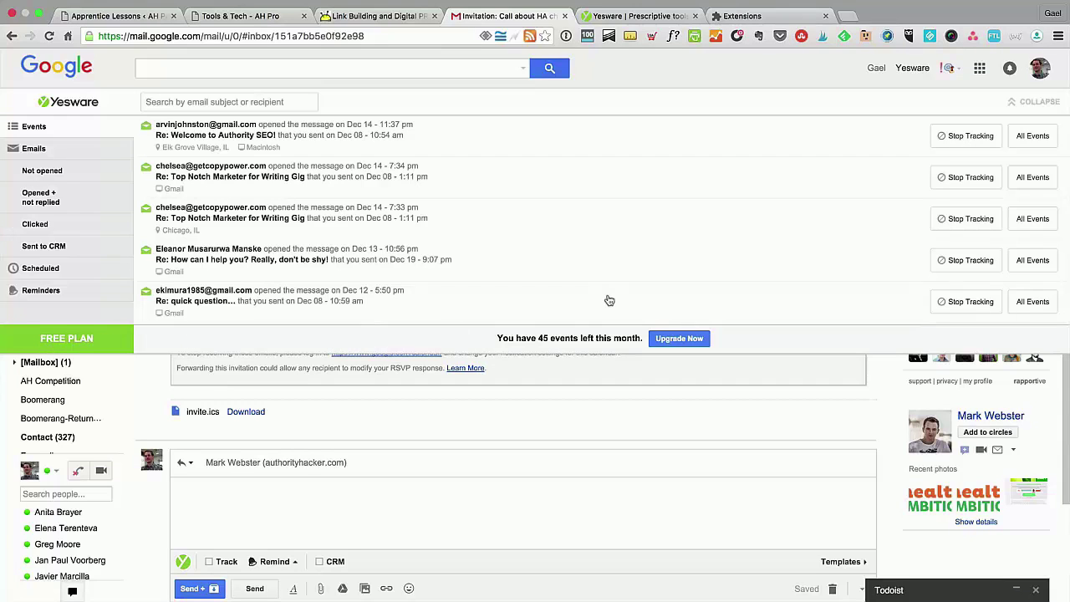
{"action": "left_click", "coordinate": [387, 337]}
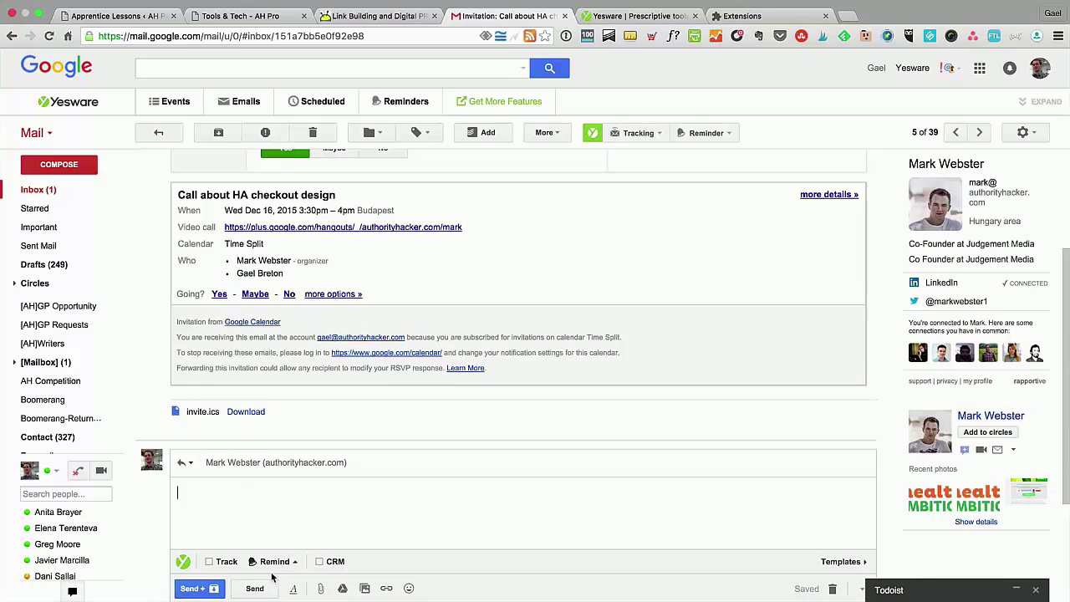
Step: Try switching Yesware email tracking on and off for the reply
{"action": "left_click", "coordinate": [209, 562]}
{"action": "left_click", "coordinate": [209, 562]}
{"action": "left_click", "coordinate": [209, 561]}
{"action": "left_click", "coordinate": [209, 562]}
{"action": "left_click", "coordinate": [271, 565]}
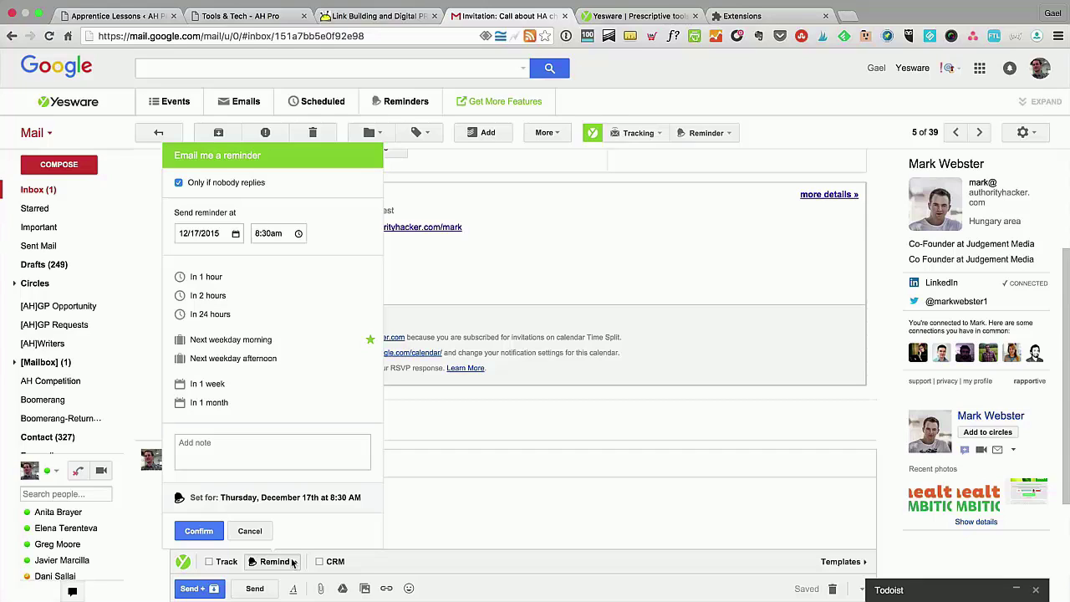
{"action": "left_click", "coordinate": [278, 563]}
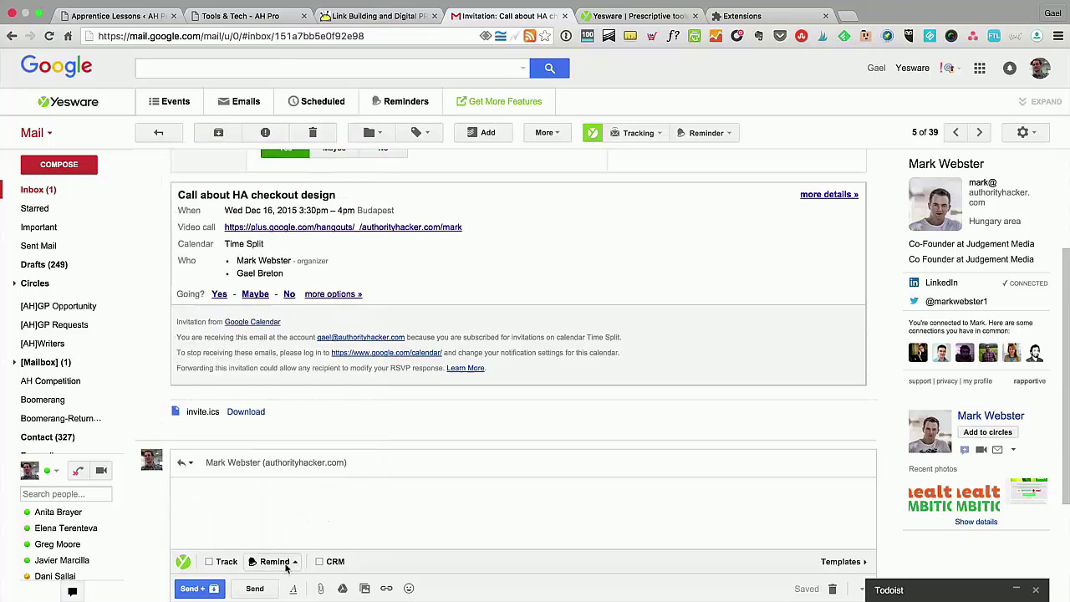
{"action": "left_click", "coordinate": [280, 563]}
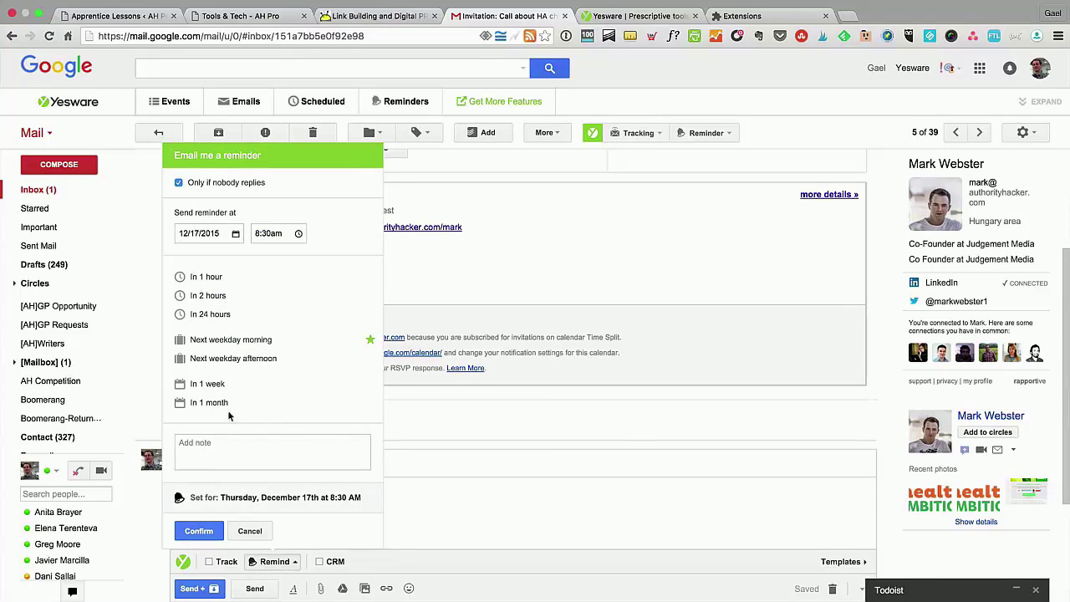
{"action": "left_click", "coordinate": [227, 384]}
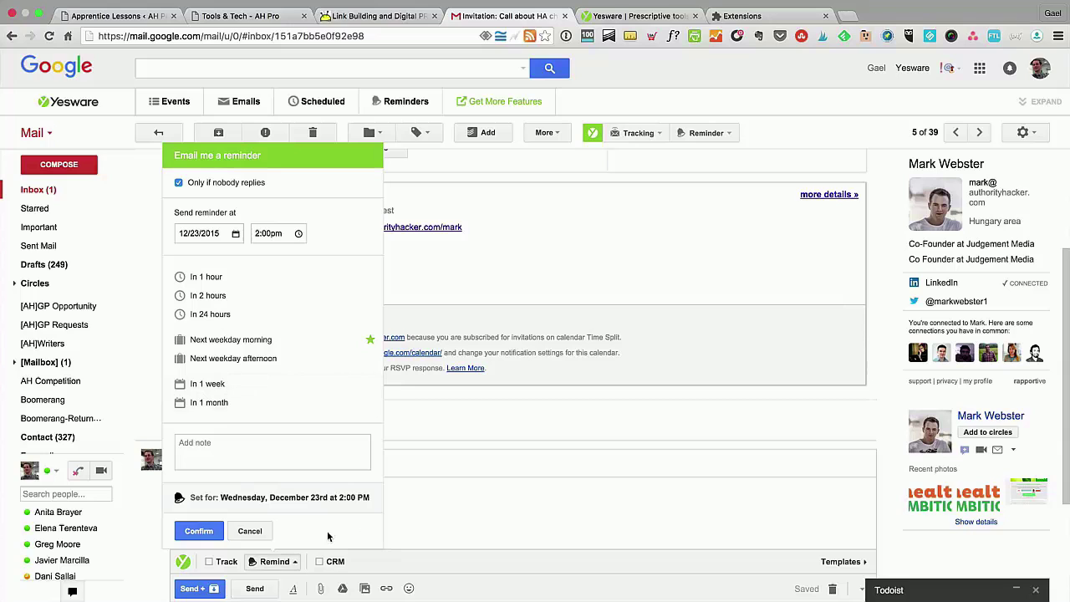
{"action": "left_click", "coordinate": [288, 562]}
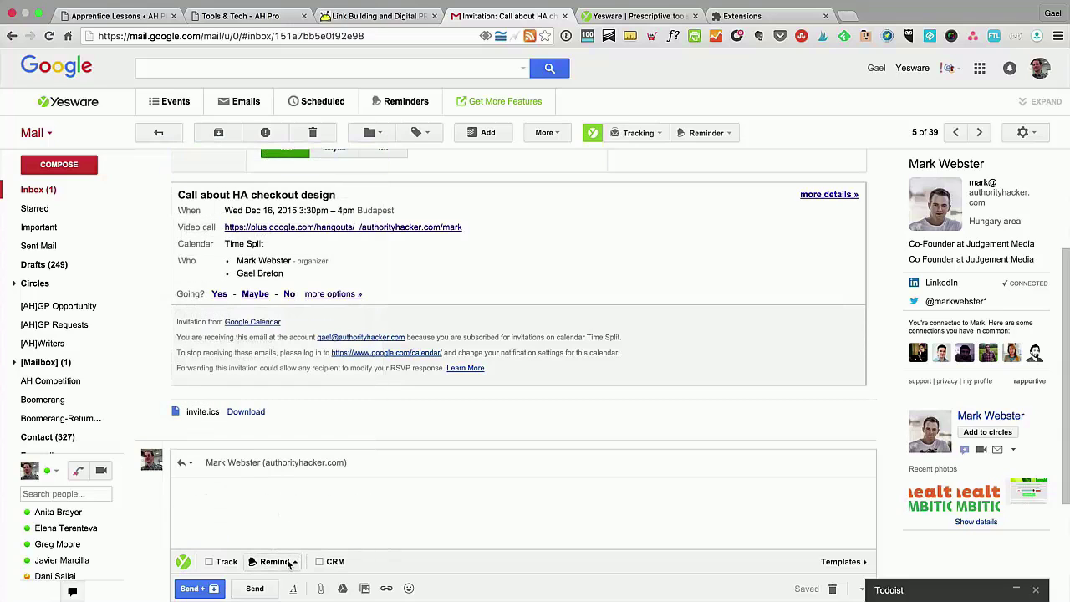
Step: Set a Yesware reminder on the reply for in 1 week and confirm it
{"action": "left_click", "coordinate": [287, 562]}
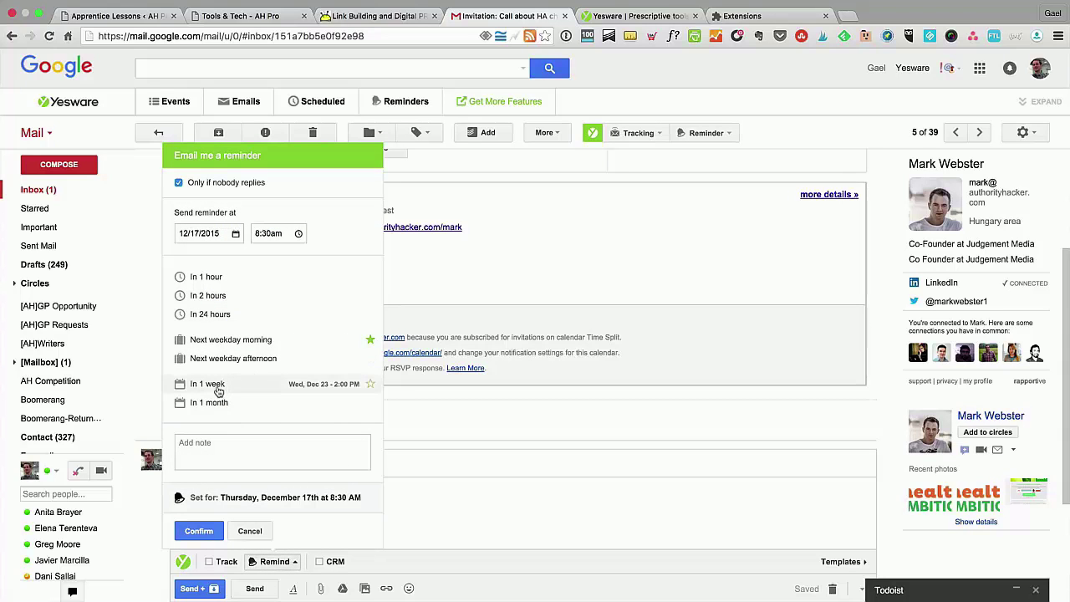
{"action": "left_click", "coordinate": [219, 386]}
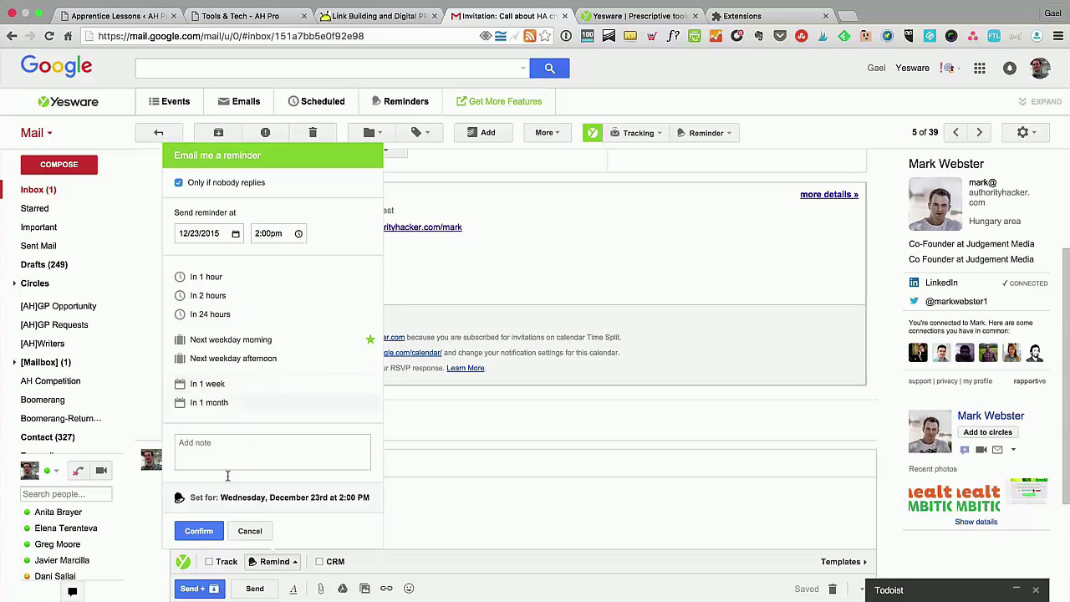
{"action": "left_click", "coordinate": [197, 532]}
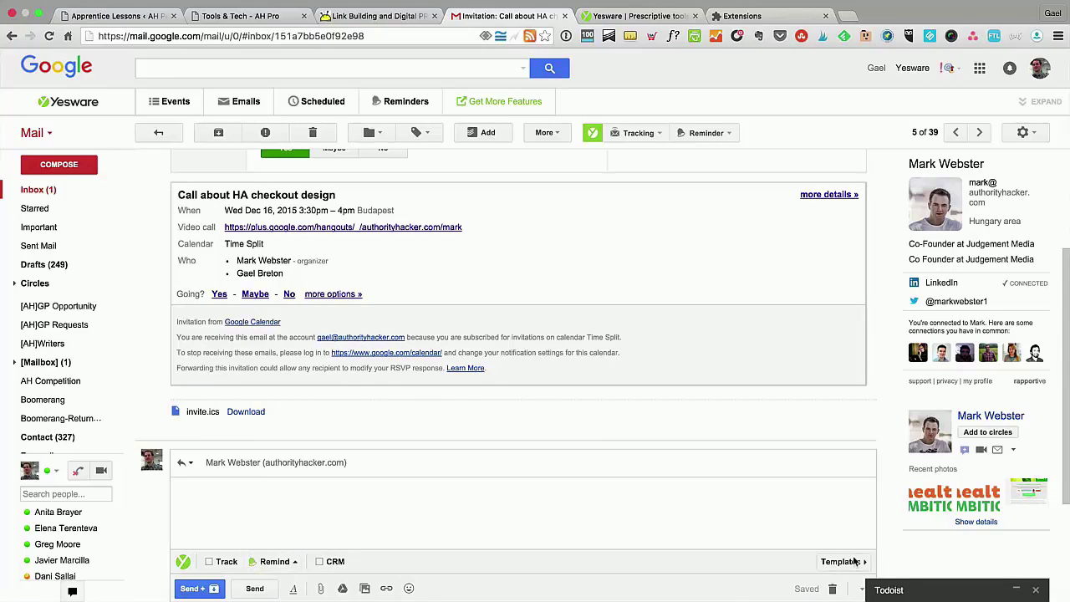
Step: Open the Link Roundup Submission template from the Prospecting category for filling in and review its text and fields
{"action": "left_click", "coordinate": [840, 561]}
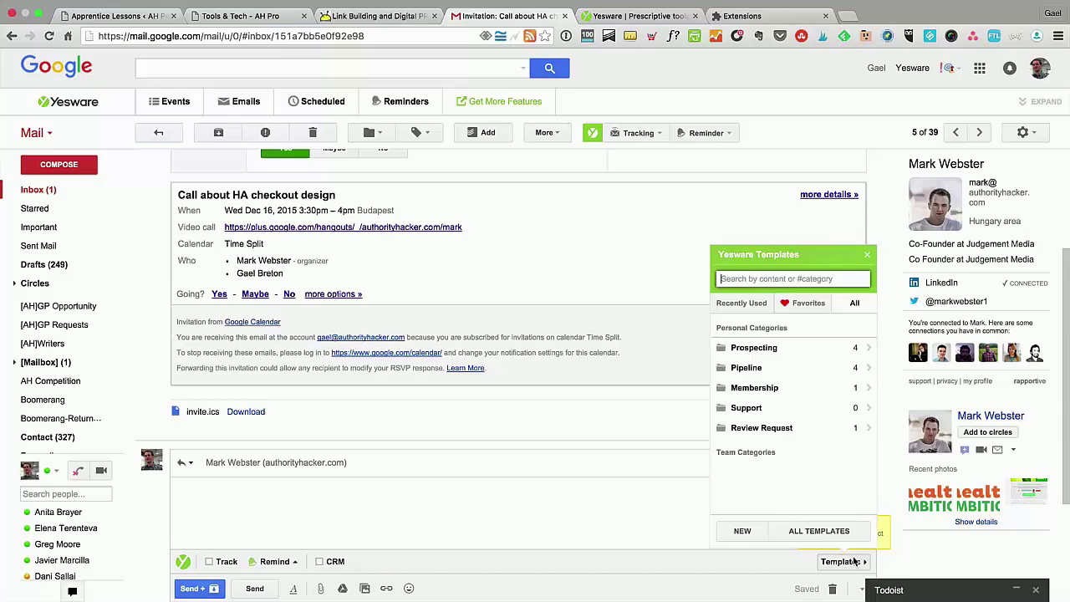
{"action": "left_click", "coordinate": [747, 347]}
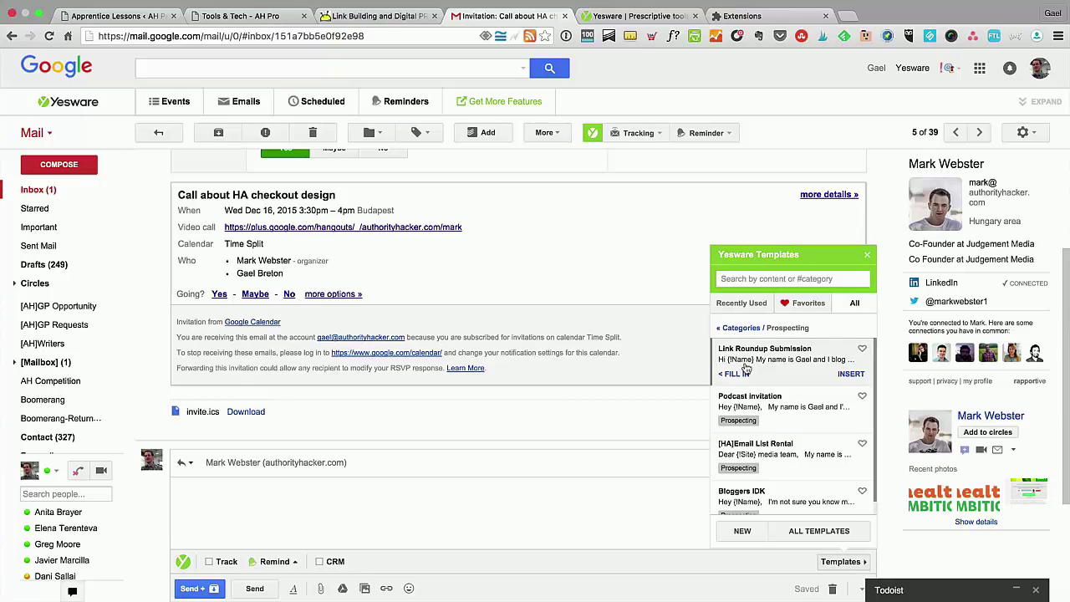
{"action": "left_click", "coordinate": [745, 370]}
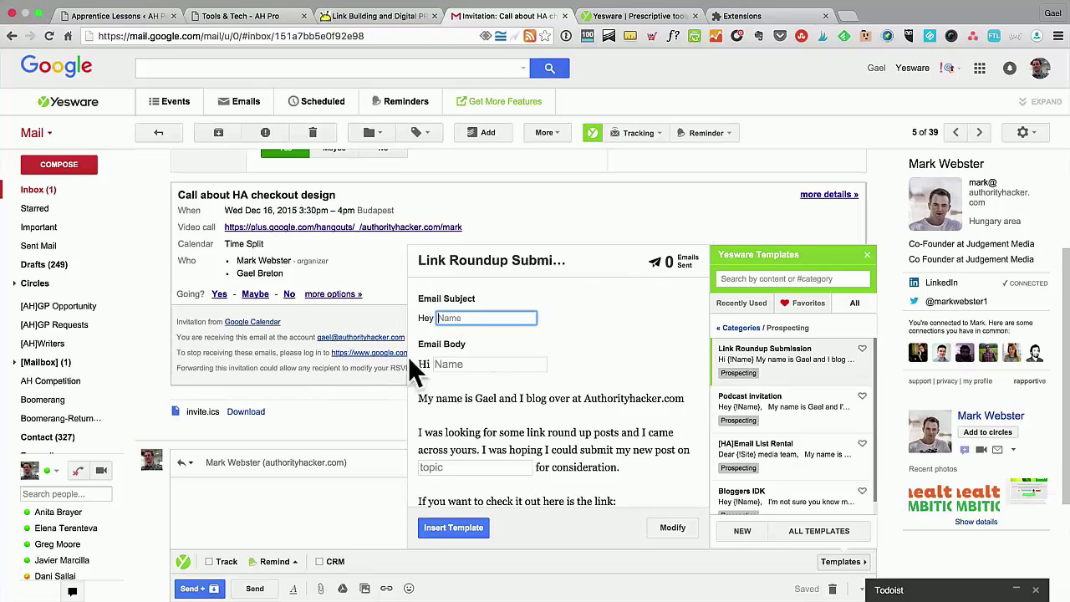
{"action": "scroll", "coordinate": [469, 398], "scroll_direction": "down", "scroll_amount": 1}
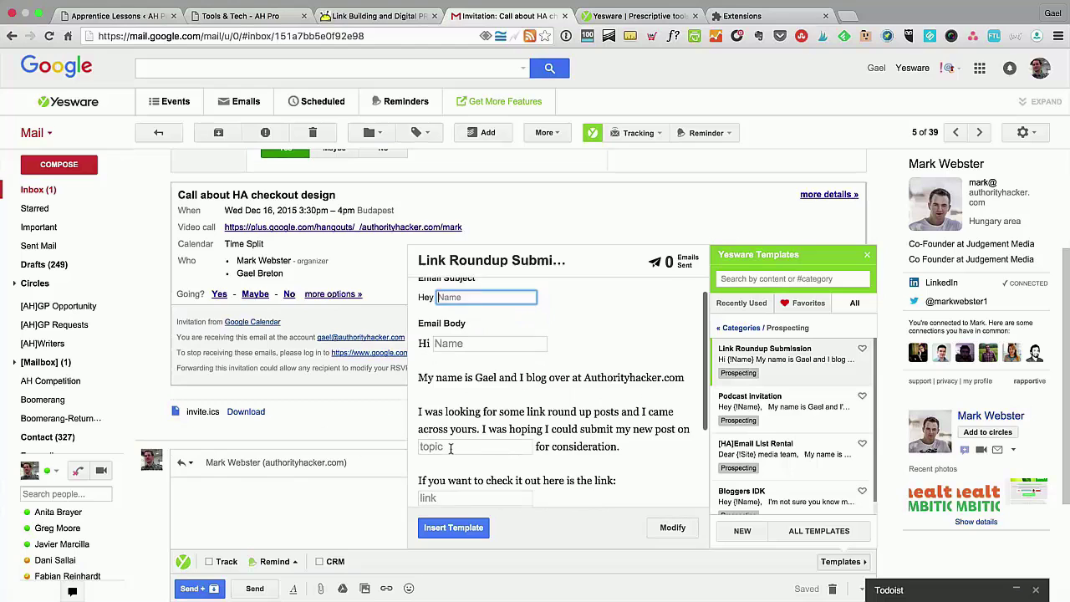
{"action": "scroll", "coordinate": [449, 447], "scroll_direction": "down", "scroll_amount": 1}
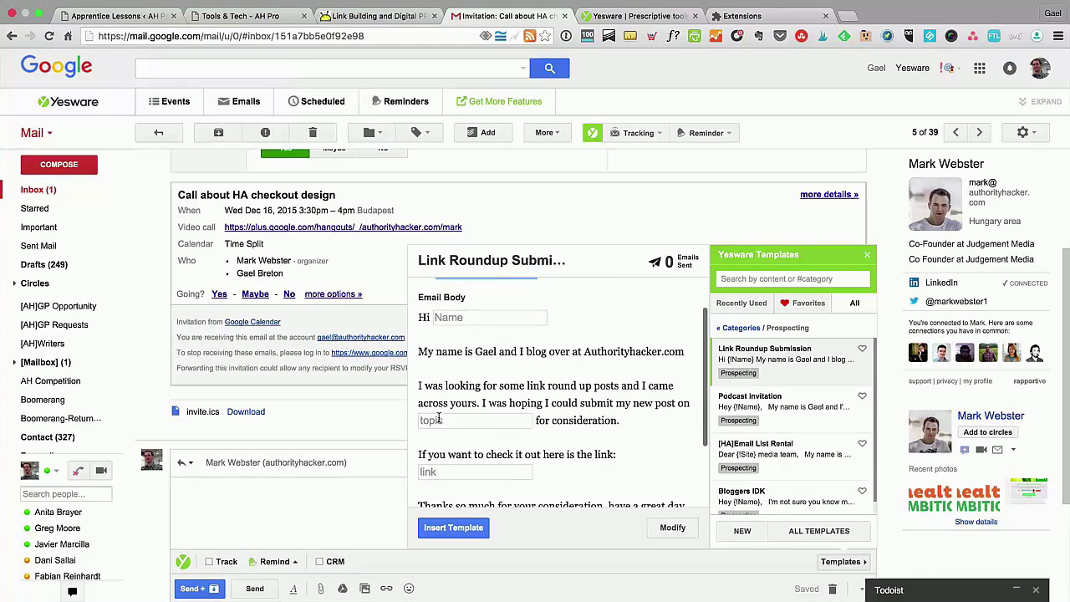
{"action": "scroll", "coordinate": [438, 418], "scroll_direction": "down", "scroll_amount": 1}
{"action": "scroll", "coordinate": [443, 449], "scroll_direction": "down", "scroll_amount": 4}
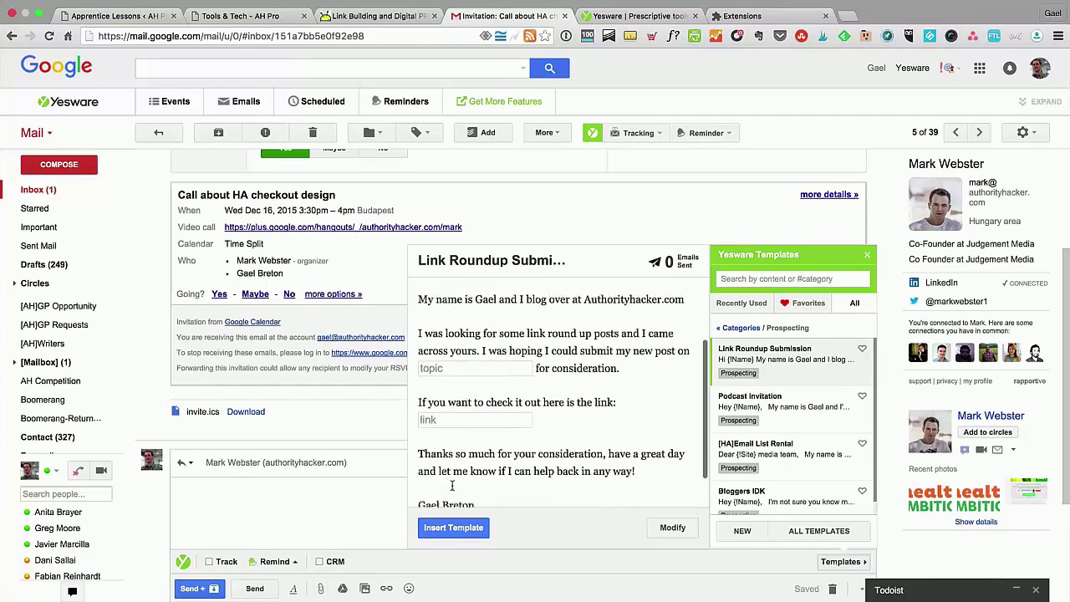
{"action": "scroll", "coordinate": [536, 391], "scroll_direction": "up", "scroll_amount": 8}
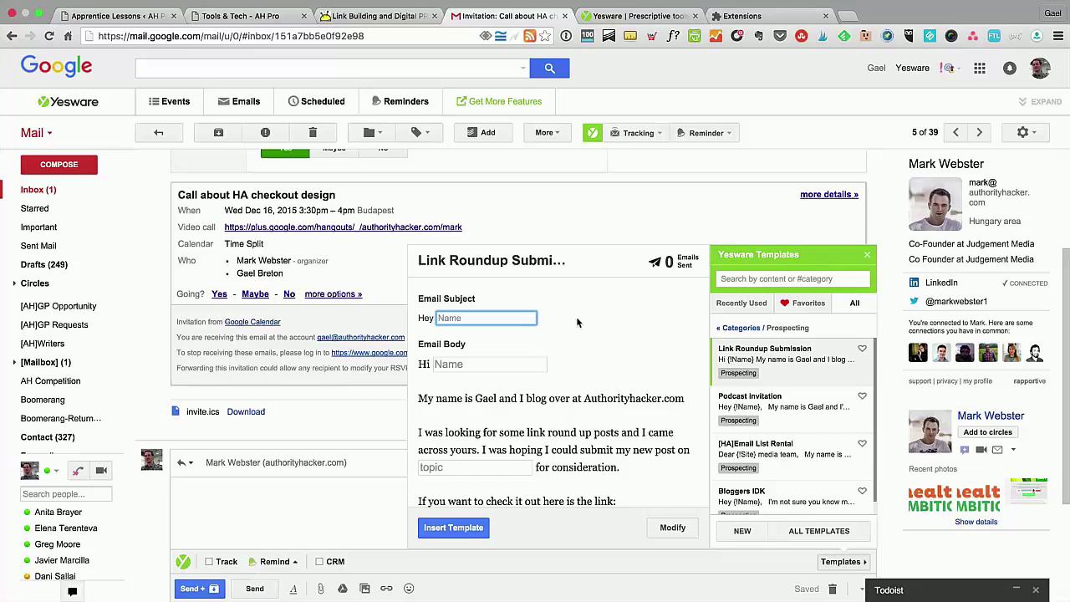
Step: Fill in the recipient's name, the topic "link building" and the link "link", insert the template into the reply and check the text
{"action": "type", "text": "Loz"}
{"action": "left_click", "coordinate": [452, 466]}
{"action": "type", "text": "lin"}
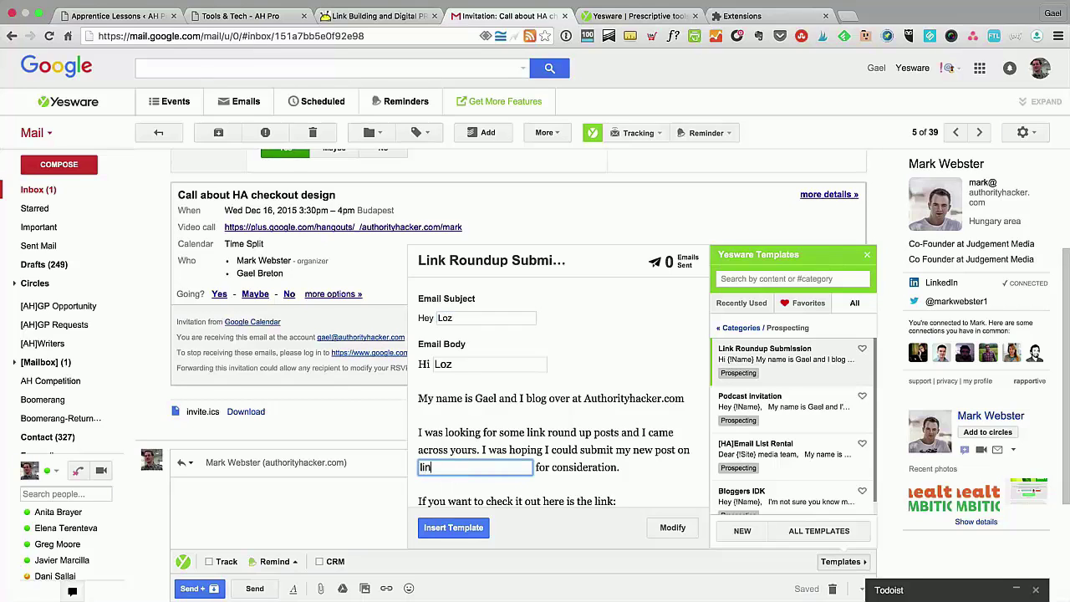
{"action": "type", "text": "k building"}
{"action": "key", "text": "Tab"}
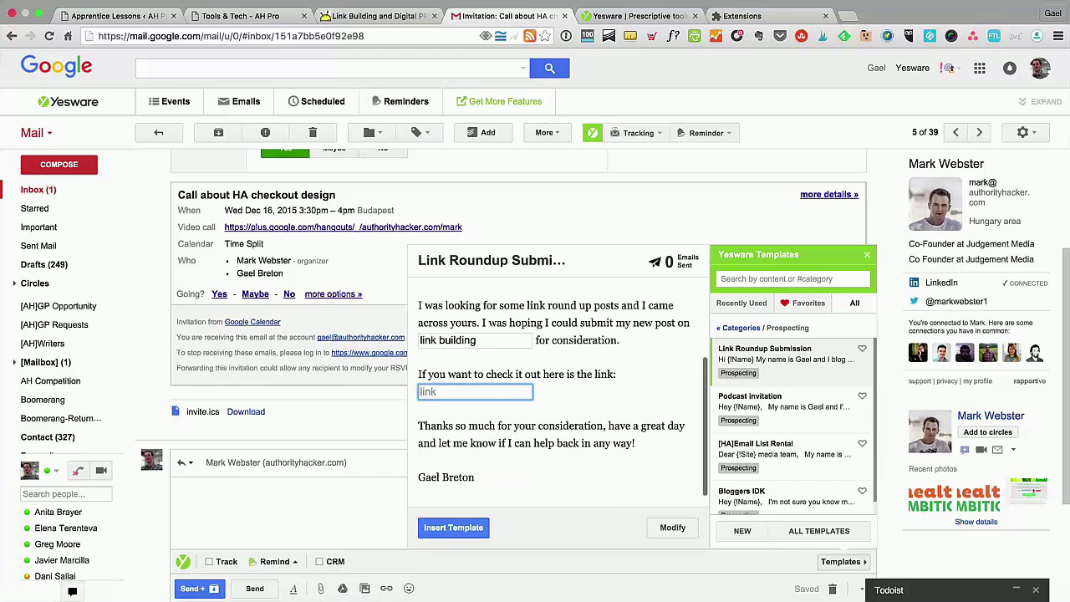
{"action": "type", "text": "link"}
{"action": "left_click", "coordinate": [453, 527]}
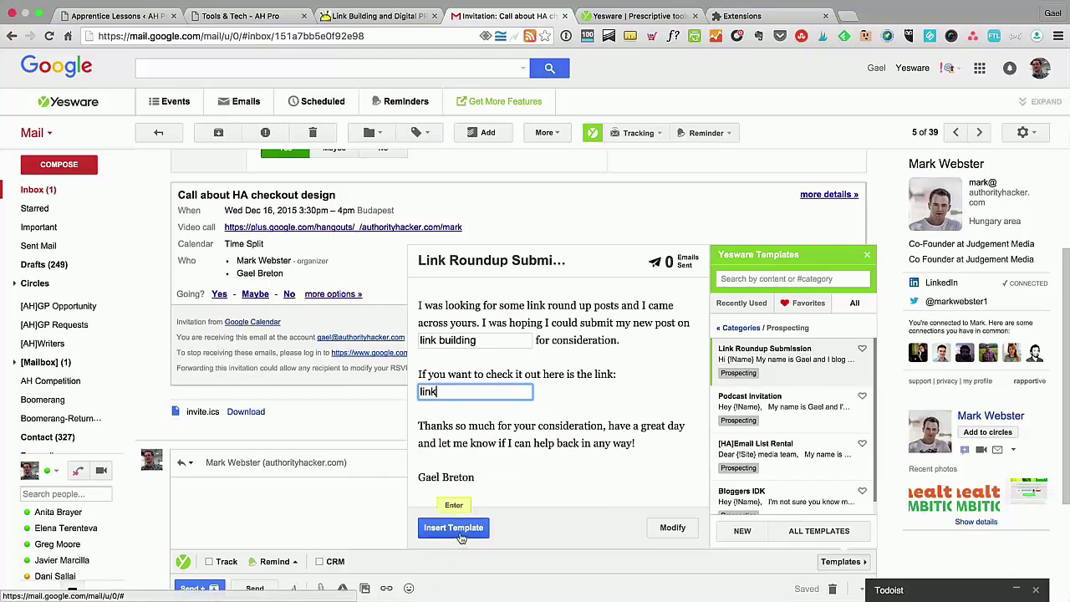
{"action": "scroll", "coordinate": [319, 512], "scroll_direction": "down", "scroll_amount": 1}
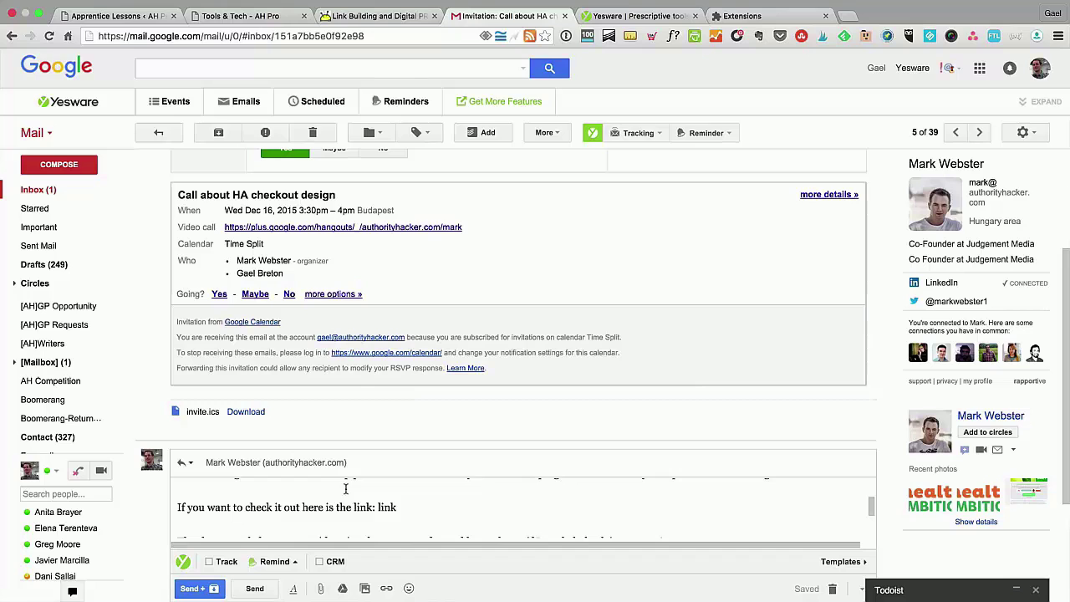
{"action": "scroll", "coordinate": [333, 529], "scroll_direction": "down", "scroll_amount": 3}
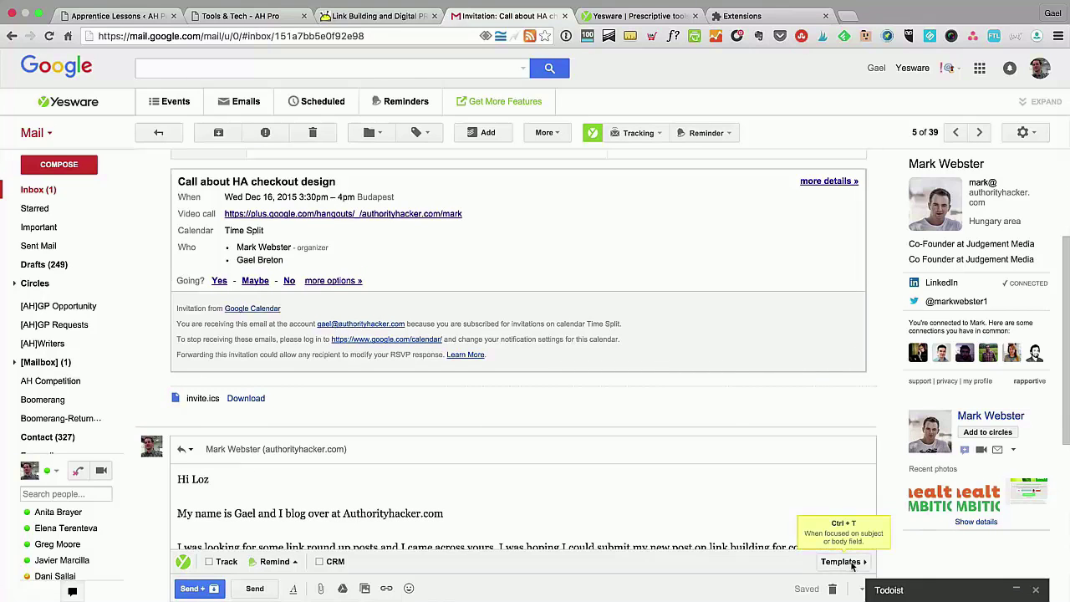
Step: Start a blank new Yesware template named "Demo" with the email subject "Hello"
{"action": "left_click", "coordinate": [841, 561]}
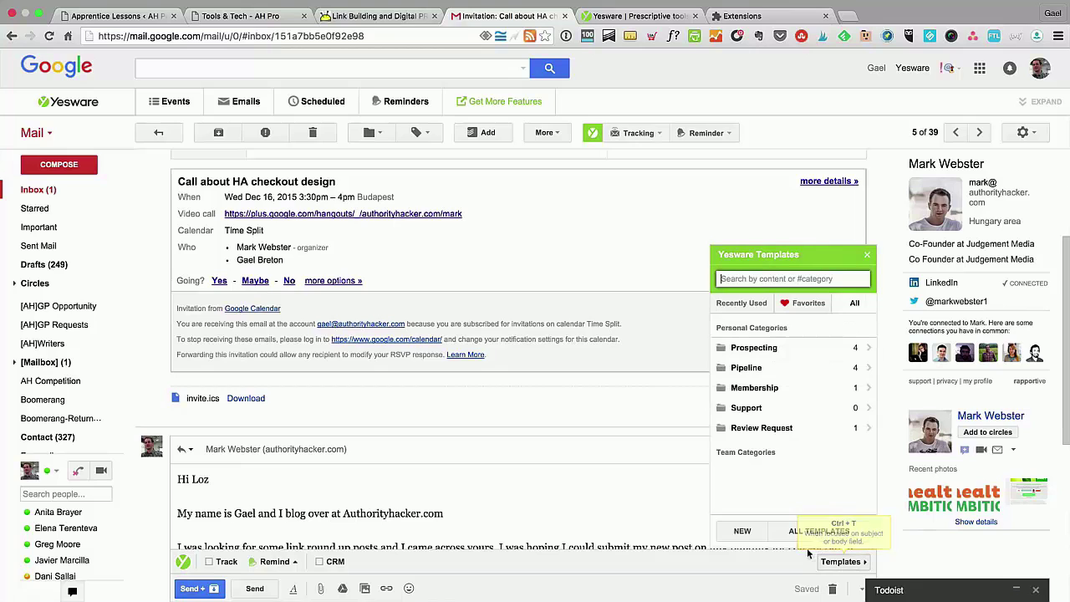
{"action": "left_click", "coordinate": [742, 530]}
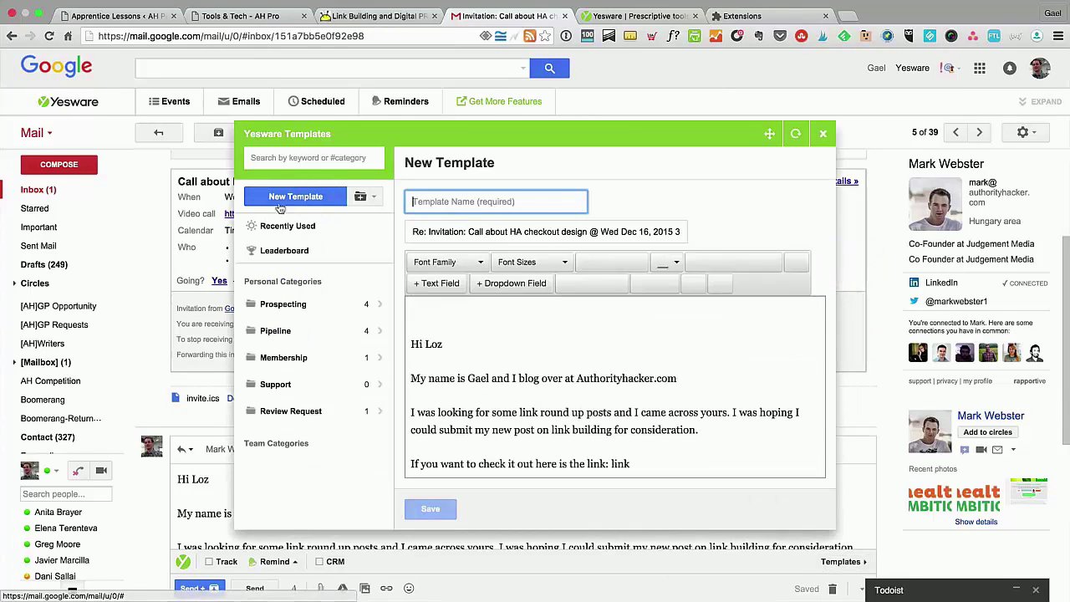
{"action": "left_click", "coordinate": [284, 198]}
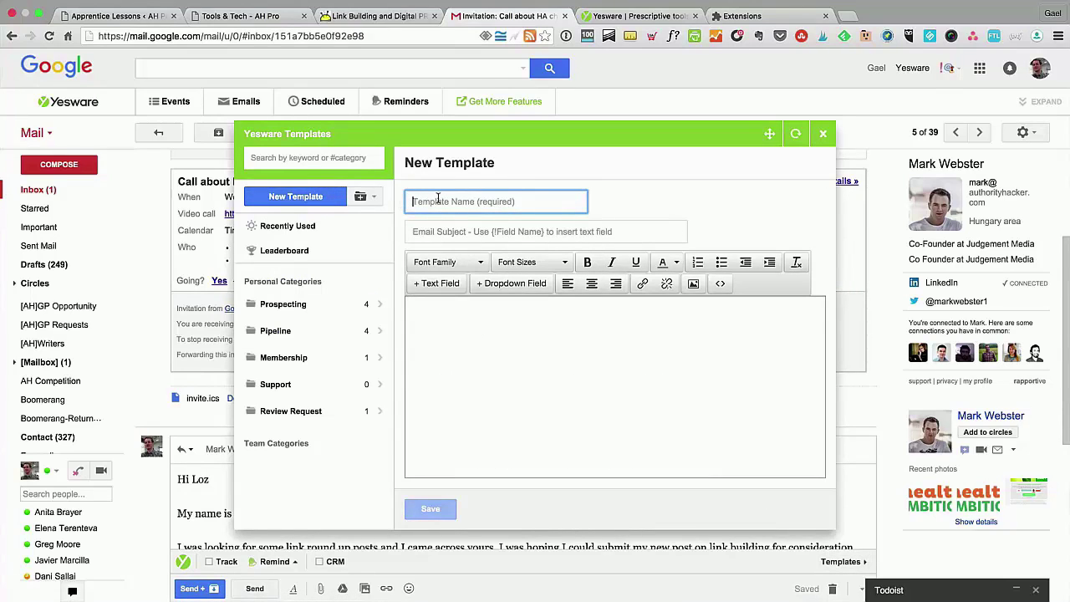
{"action": "type", "text": "Demo"}
{"action": "left_click", "coordinate": [501, 232]}
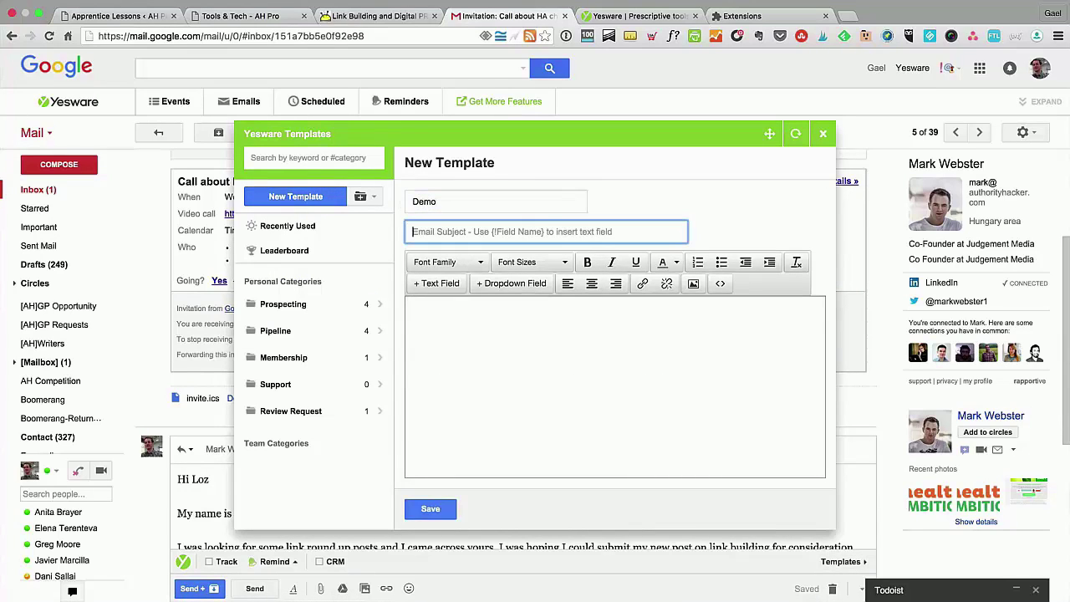
{"action": "type", "text": "Hello"}
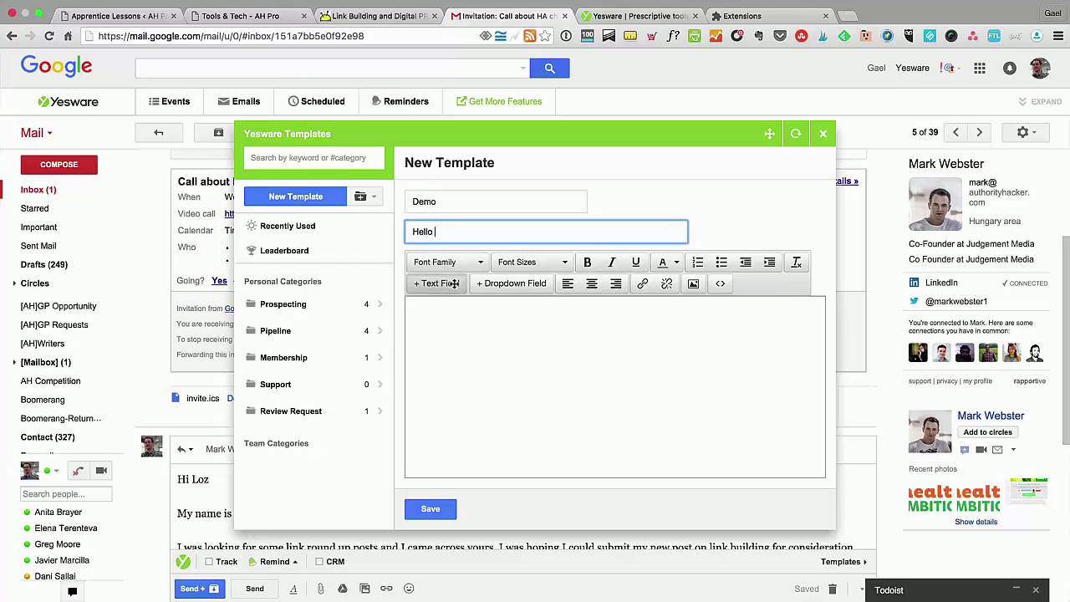
Step: Add a text field called "name" to the template body and copy its {!name} placeholder into the subject after "Hello"
{"action": "left_click", "coordinate": [437, 283]}
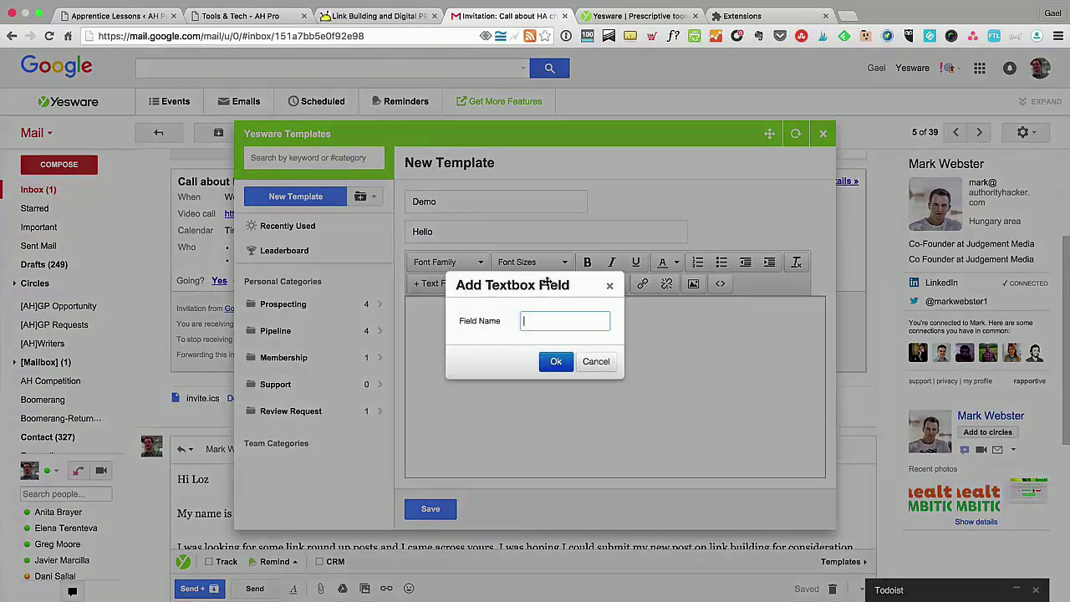
{"action": "type", "text": "name"}
{"action": "key", "text": "Return"}
{"action": "left_click_drag", "start_coordinate": [481, 312], "coordinate": [409, 308]}
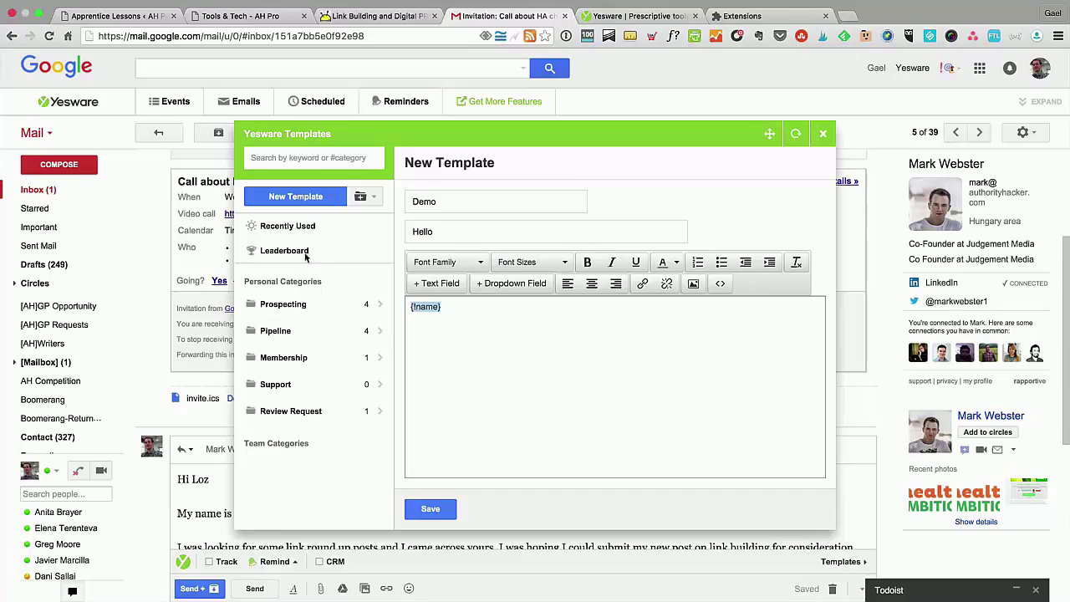
{"action": "key", "text": "ctrl+c"}
{"action": "left_click", "coordinate": [454, 232]}
{"action": "key", "text": "ctrl+v"}
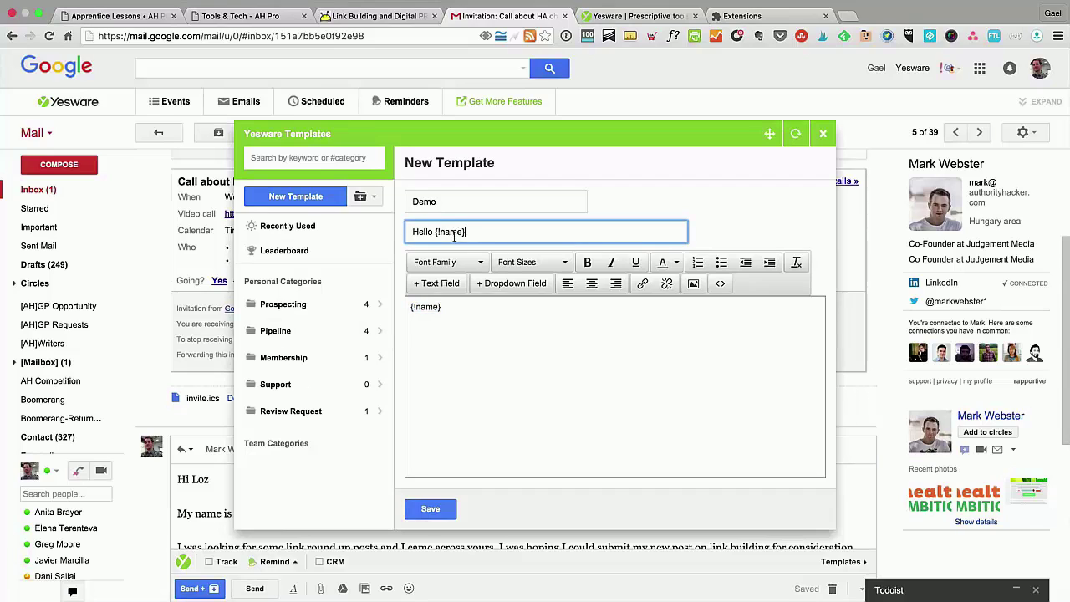
Step: Check the settings for adding a dropdown field to the template without creating one, and close the Yesware Templates window without saving
{"action": "left_click", "coordinate": [468, 309]}
{"action": "key", "text": "ctrl+a"}
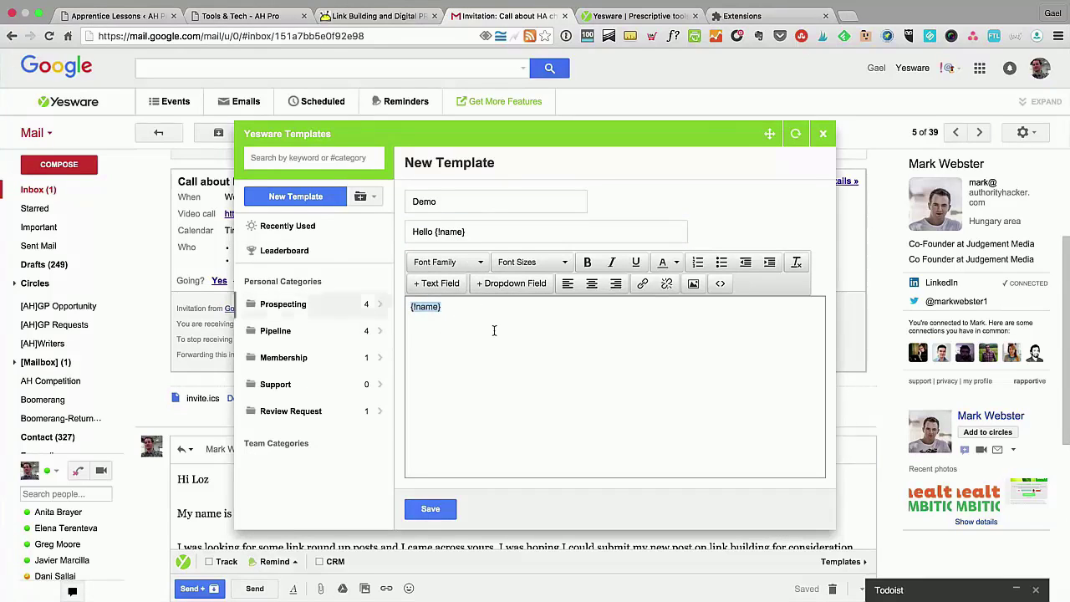
{"action": "left_click", "coordinate": [515, 284]}
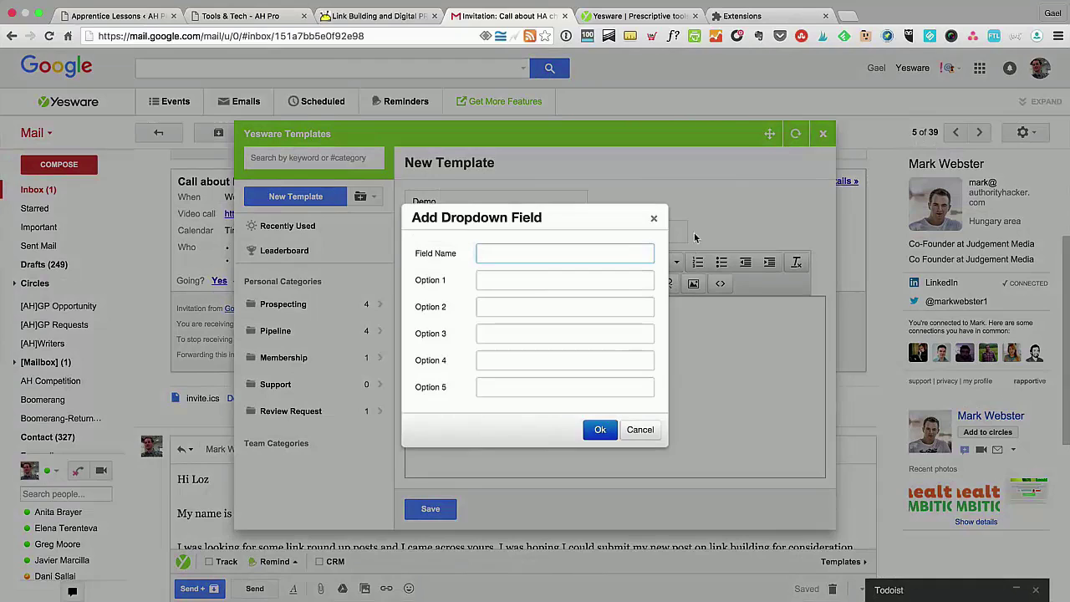
{"action": "left_click", "coordinate": [654, 218]}
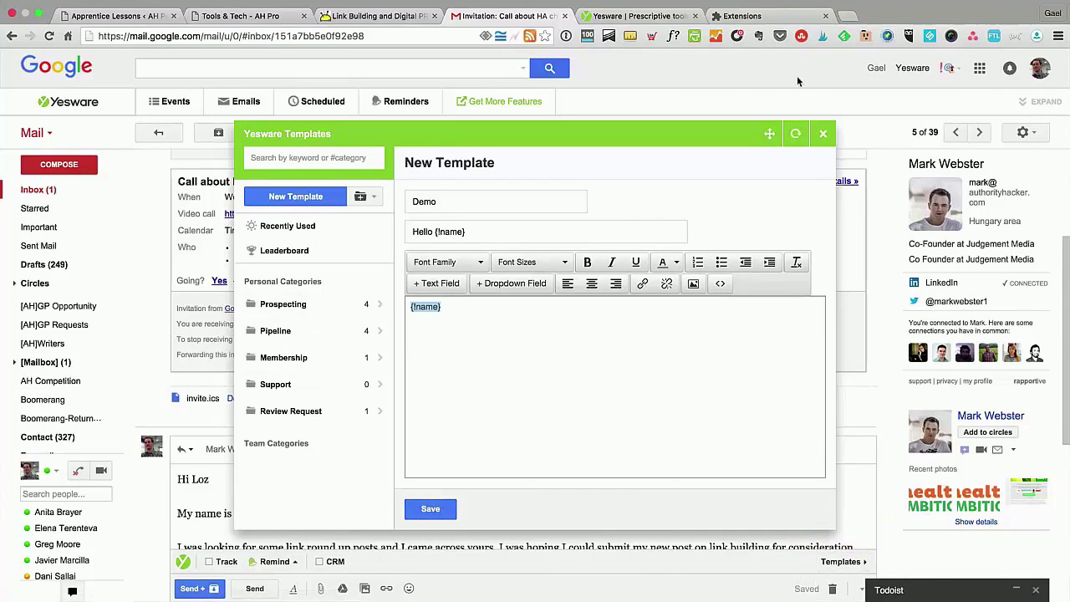
{"action": "left_click", "coordinate": [829, 131]}
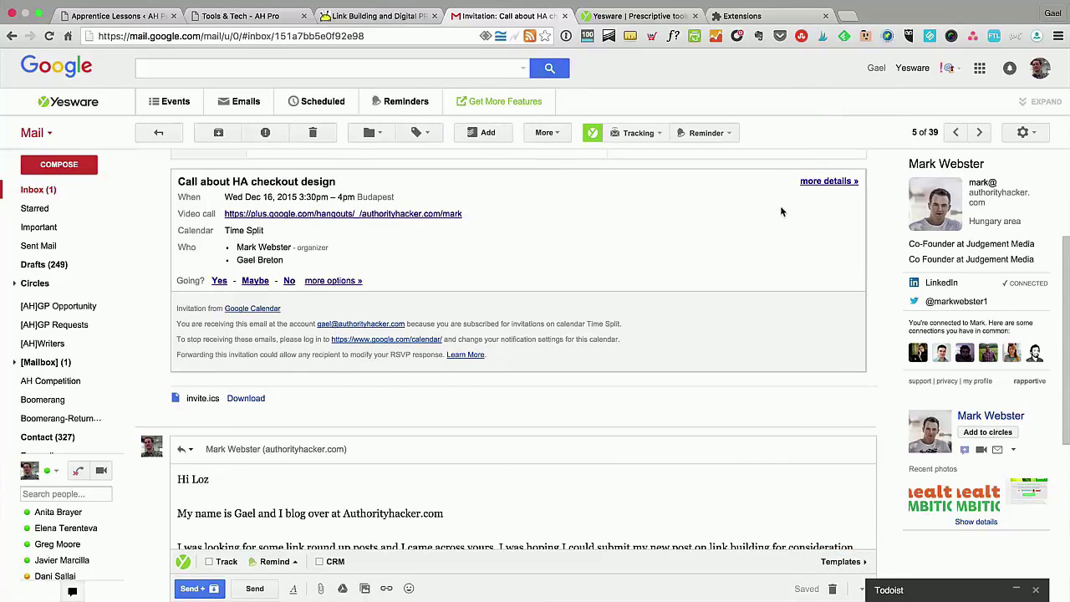
Step: Review the invitation email and examine the sender's Rapportive details: photo, location, job titles and social links
{"action": "scroll", "coordinate": [752, 251], "scroll_direction": "down", "scroll_amount": 2}
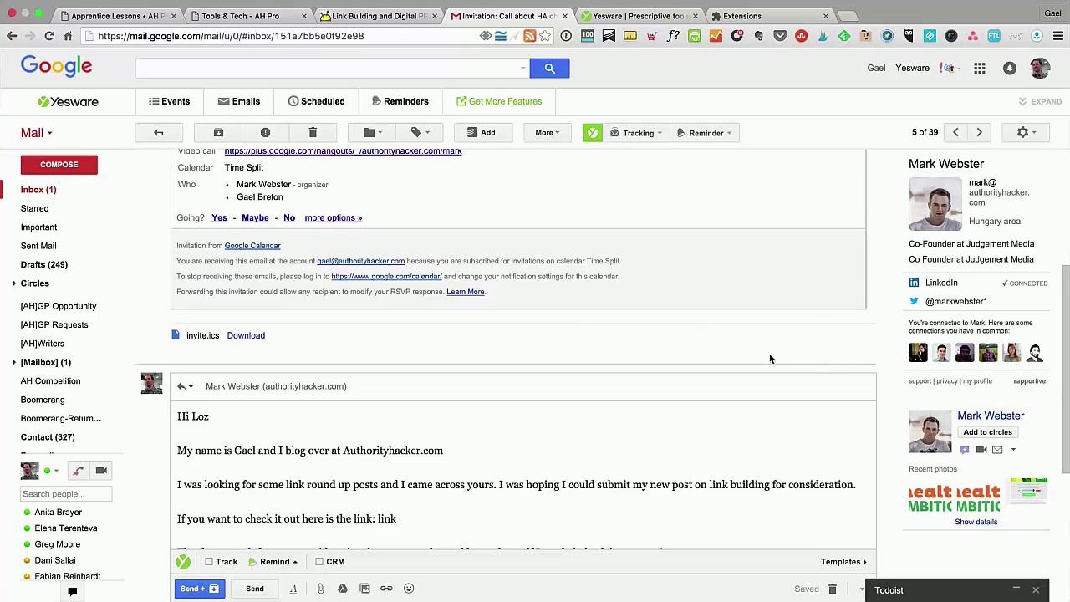
{"action": "scroll", "coordinate": [736, 365], "scroll_direction": "up", "scroll_amount": 1}
{"action": "scroll", "coordinate": [735, 365], "scroll_direction": "up", "scroll_amount": 3}
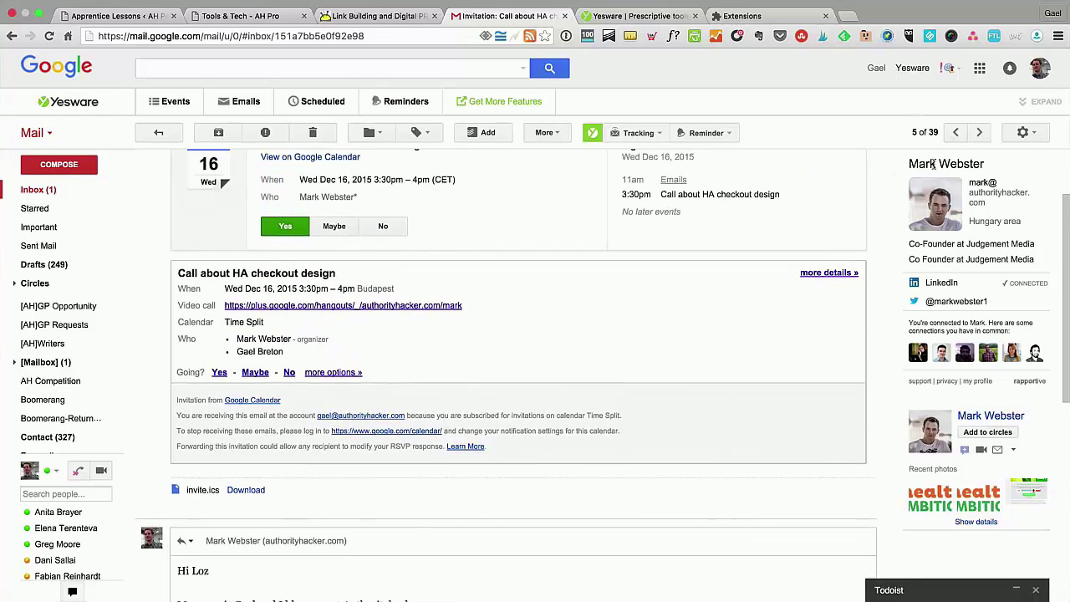
{"action": "scroll", "coordinate": [478, 265], "scroll_direction": "up", "scroll_amount": 2}
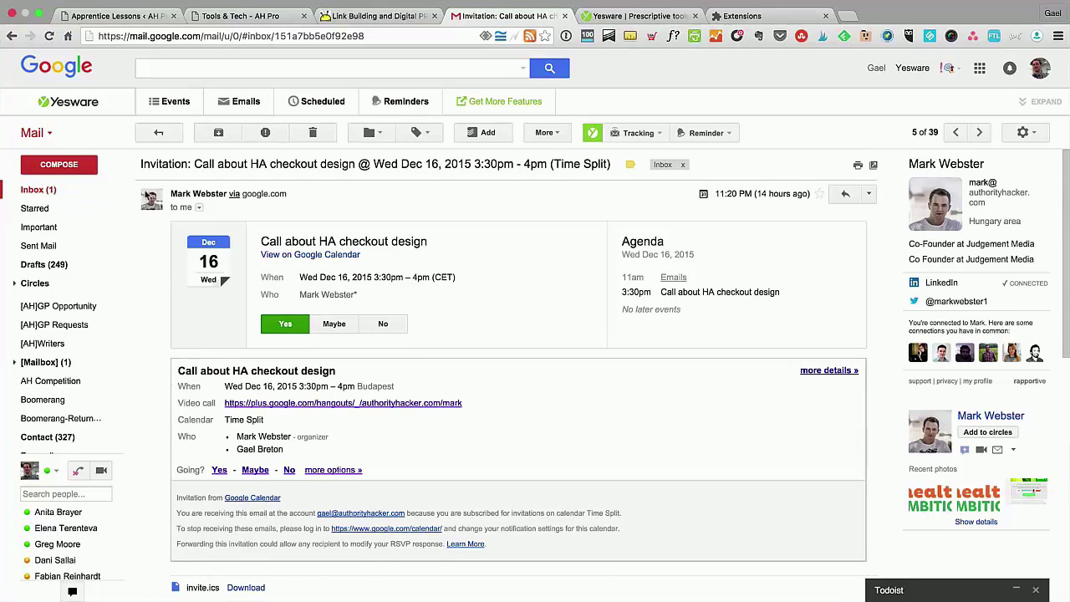
{"action": "mouse_move", "coordinate": [178, 191]}
{"action": "scroll", "coordinate": [294, 361], "scroll_direction": "down", "scroll_amount": 1}
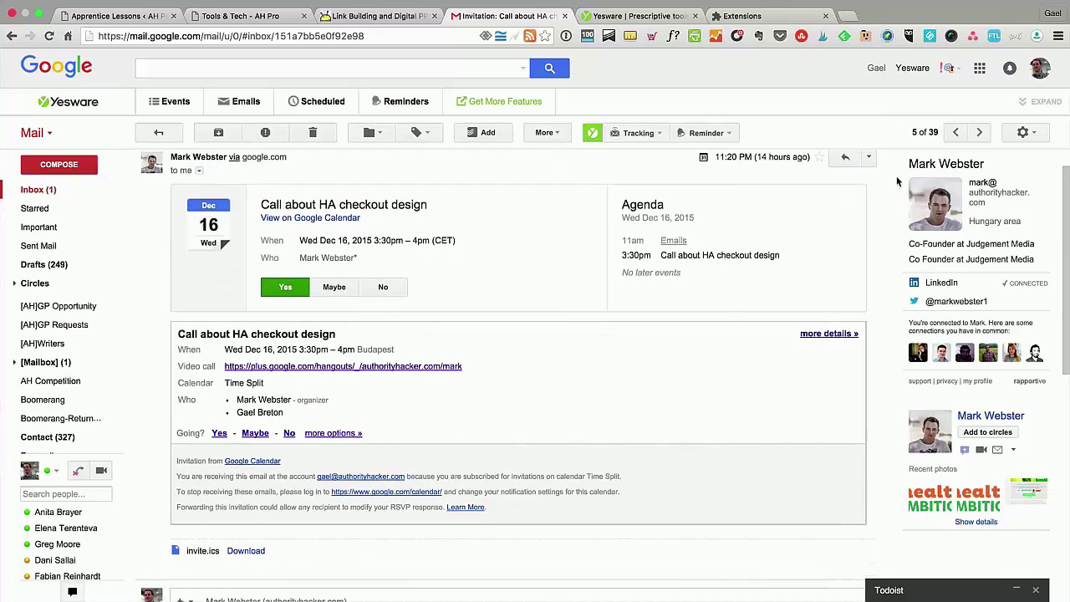
{"action": "left_click_drag", "start_coordinate": [899, 168], "coordinate": [1034, 259]}
{"action": "left_click", "coordinate": [1045, 257]}
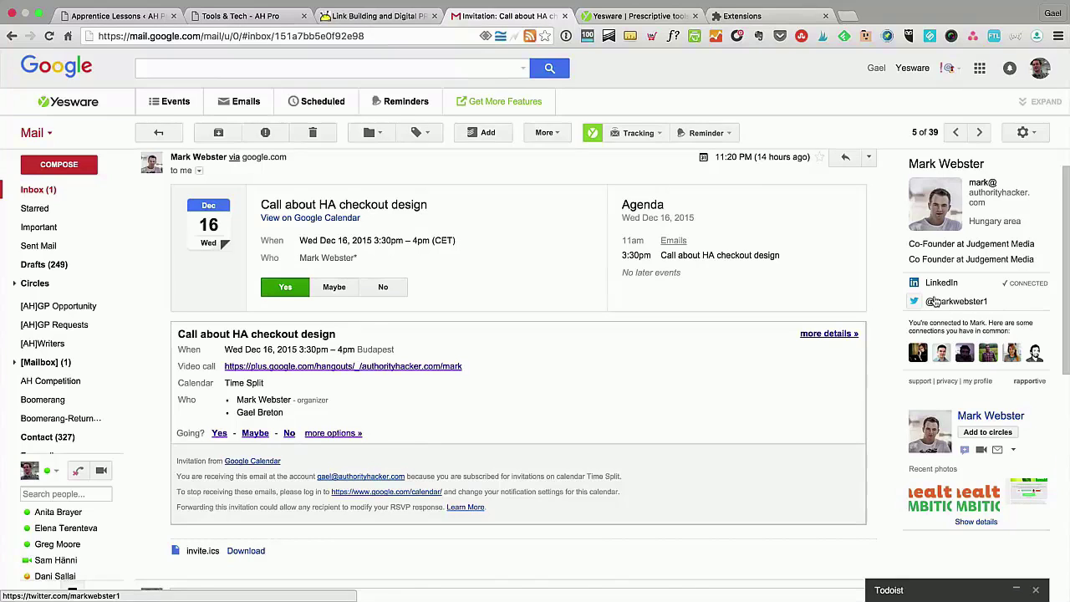
Step: View the sender's Twitter profile through the Rapportive details and return to the email thread in Gmail
{"action": "left_click", "coordinate": [934, 302]}
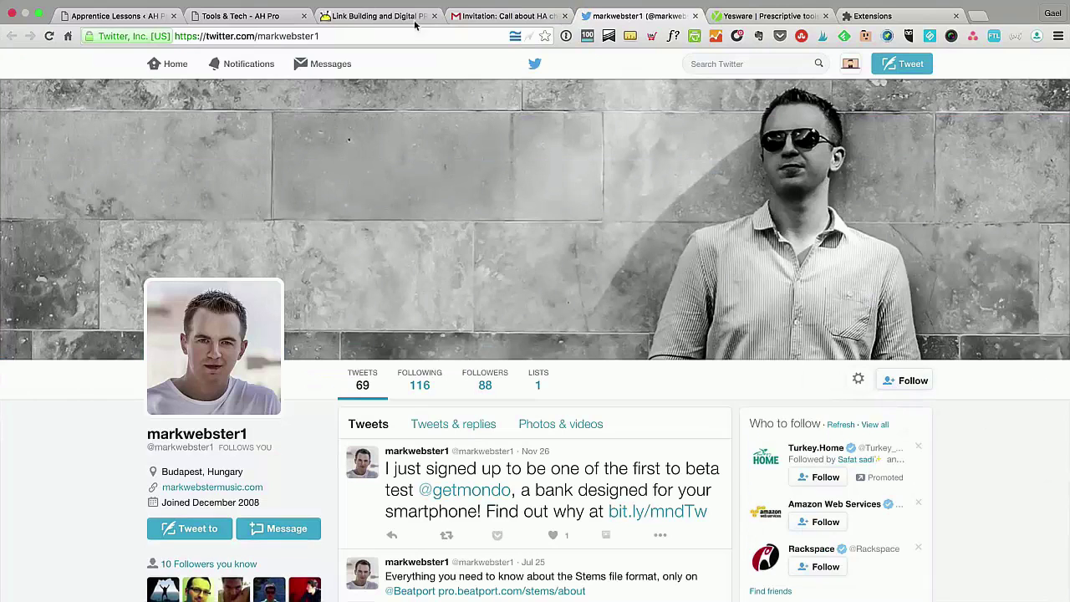
{"action": "left_click", "coordinate": [483, 26]}
{"action": "scroll", "coordinate": [795, 412], "scroll_direction": "down", "scroll_amount": 1}
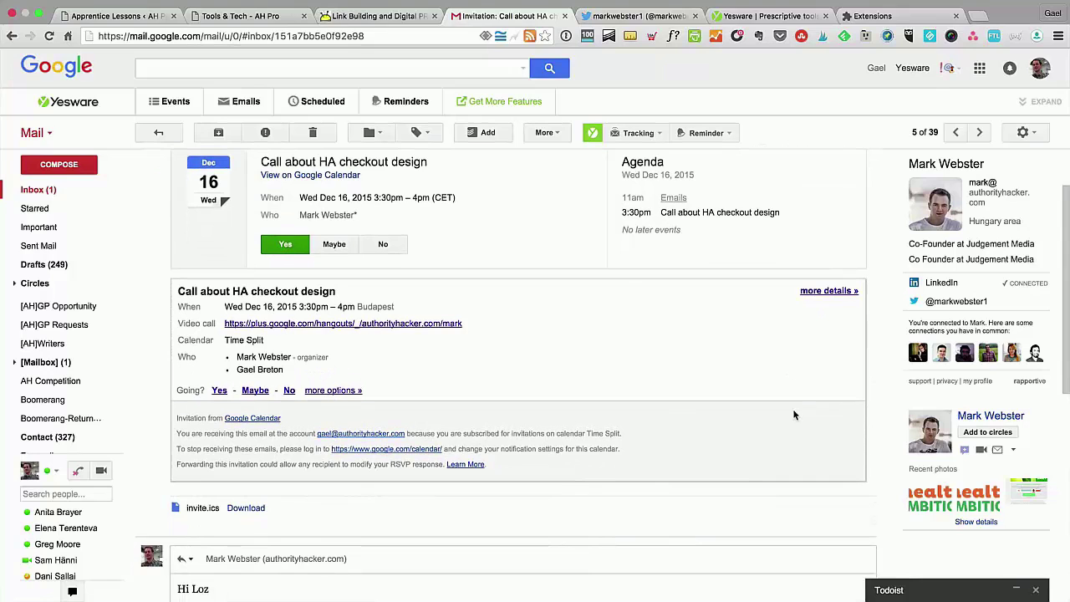
{"action": "scroll", "coordinate": [631, 428], "scroll_direction": "down", "scroll_amount": 2}
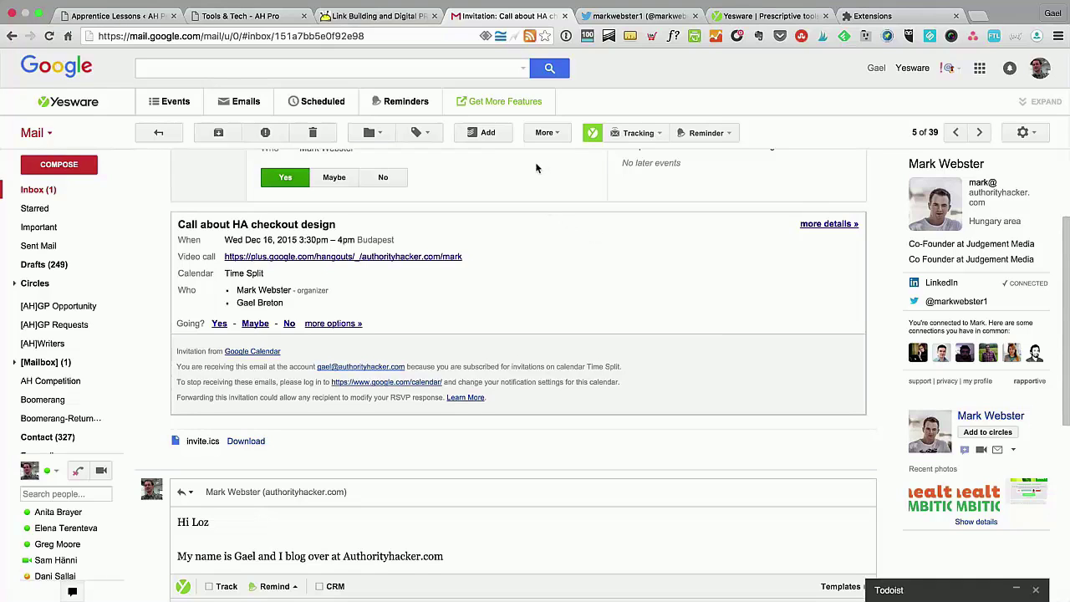
{"action": "left_click", "coordinate": [602, 16]}
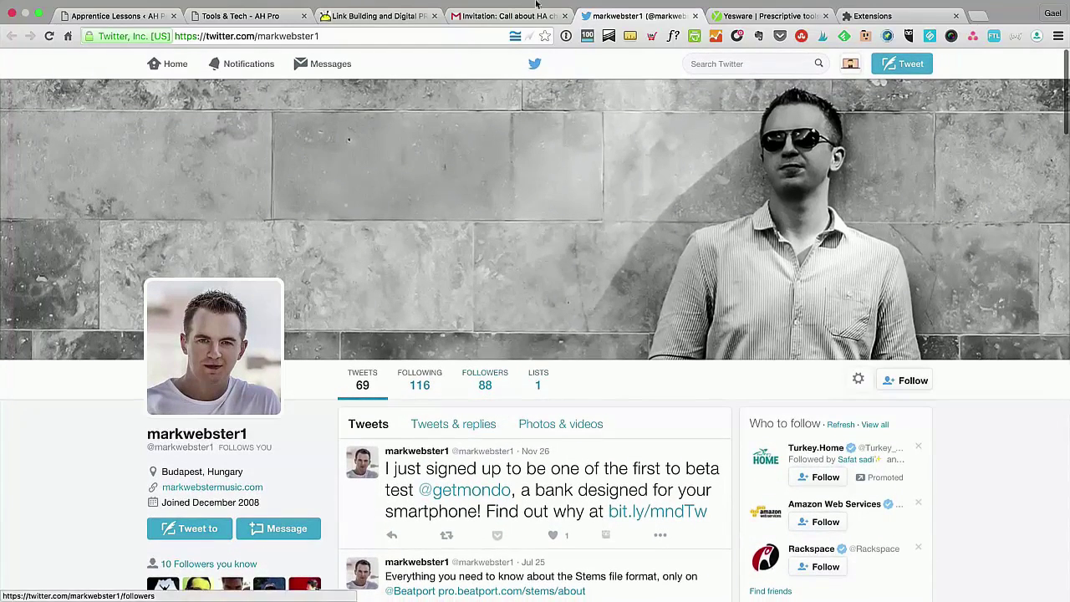
{"action": "left_click", "coordinate": [726, 64]}
{"action": "type", "text": "lo"}
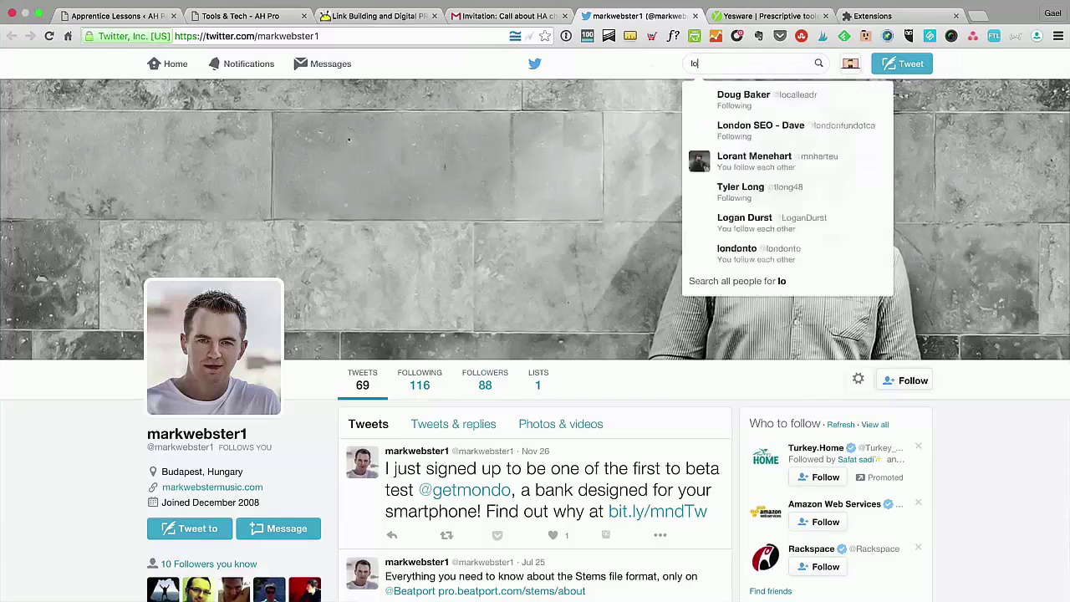
{"action": "type", "text": "z"}
{"action": "key", "text": "Down"}
{"action": "key", "text": "Down"}
{"action": "key", "text": "Down"}
{"action": "key", "text": "Down"}
{"action": "key", "text": "Down"}
{"action": "key", "text": "Return"}
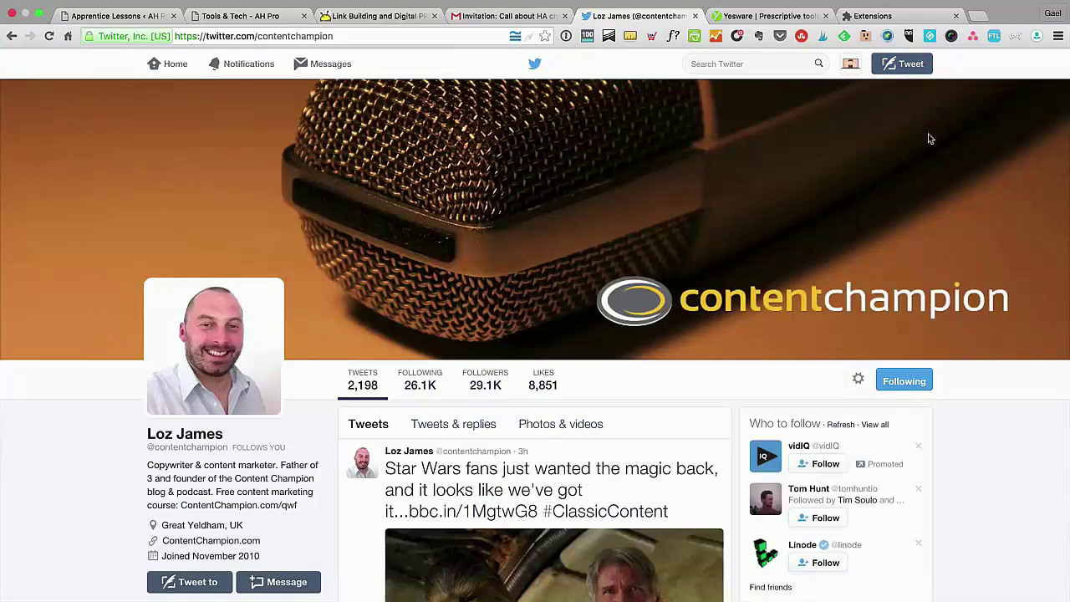
Step: Look up the profile owner's e-mail address with the FindThatLead extension and highlight the remaining searches and the found address
{"action": "scroll", "coordinate": [215, 499], "scroll_direction": "down", "scroll_amount": 1}
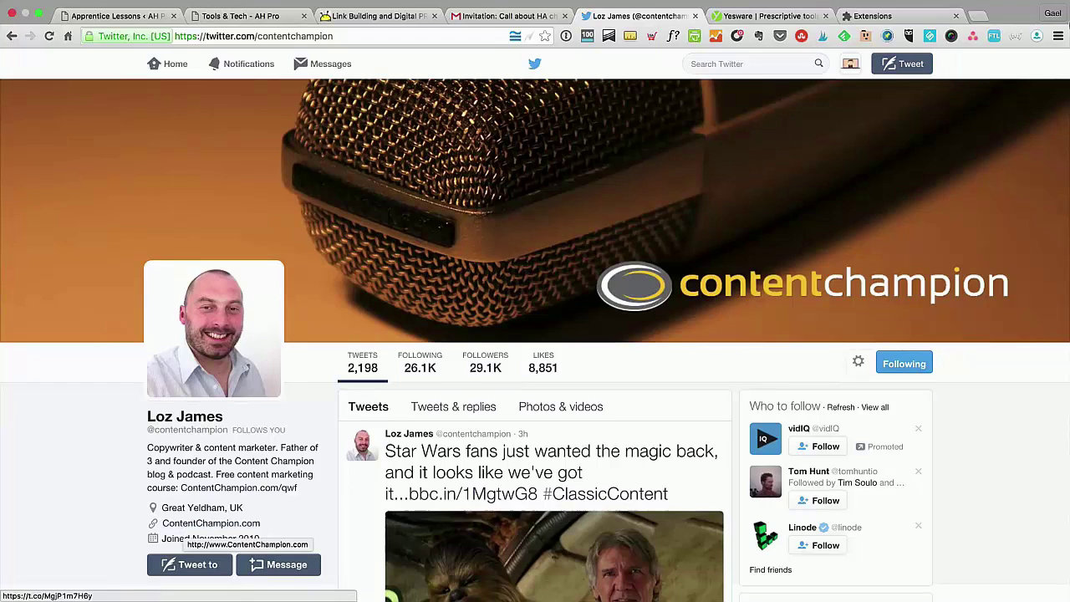
{"action": "left_click", "coordinate": [992, 39]}
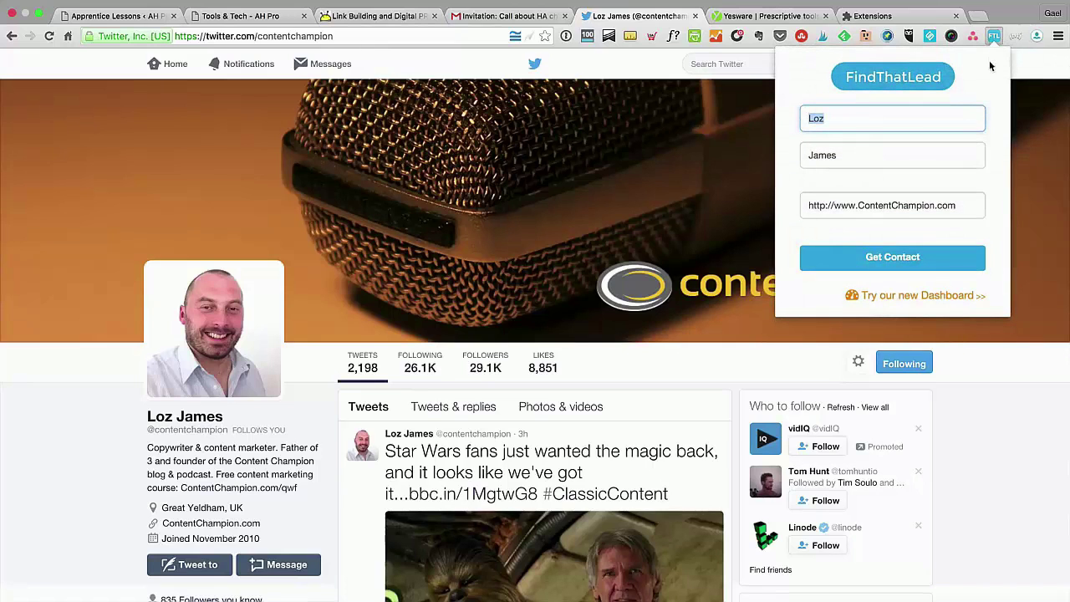
{"action": "left_click", "coordinate": [850, 264]}
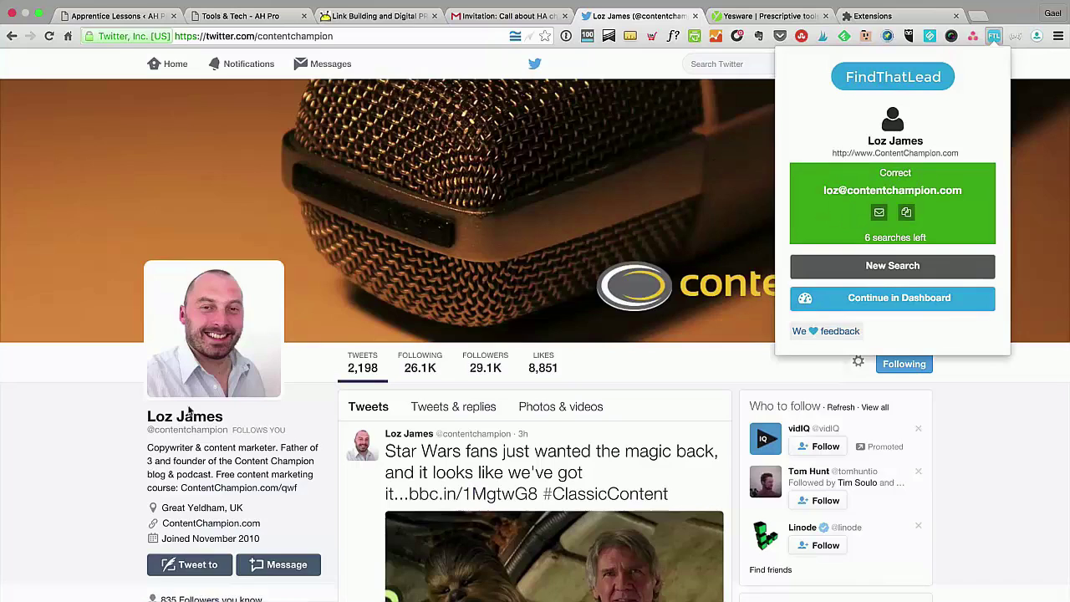
{"action": "scroll", "coordinate": [314, 420], "scroll_direction": "down", "scroll_amount": 1}
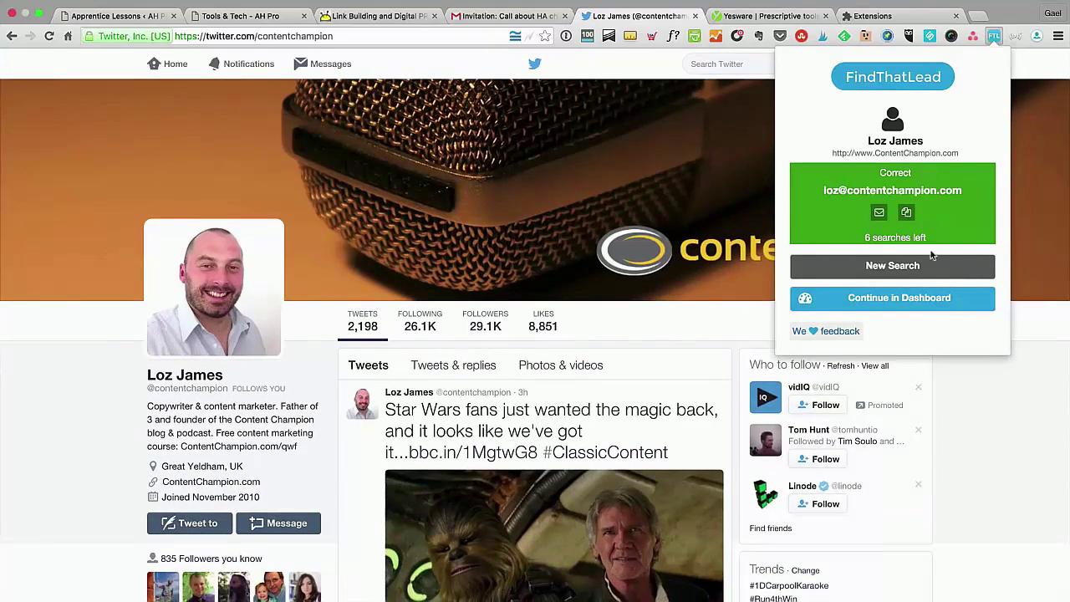
{"action": "left_click_drag", "start_coordinate": [934, 242], "coordinate": [837, 231]}
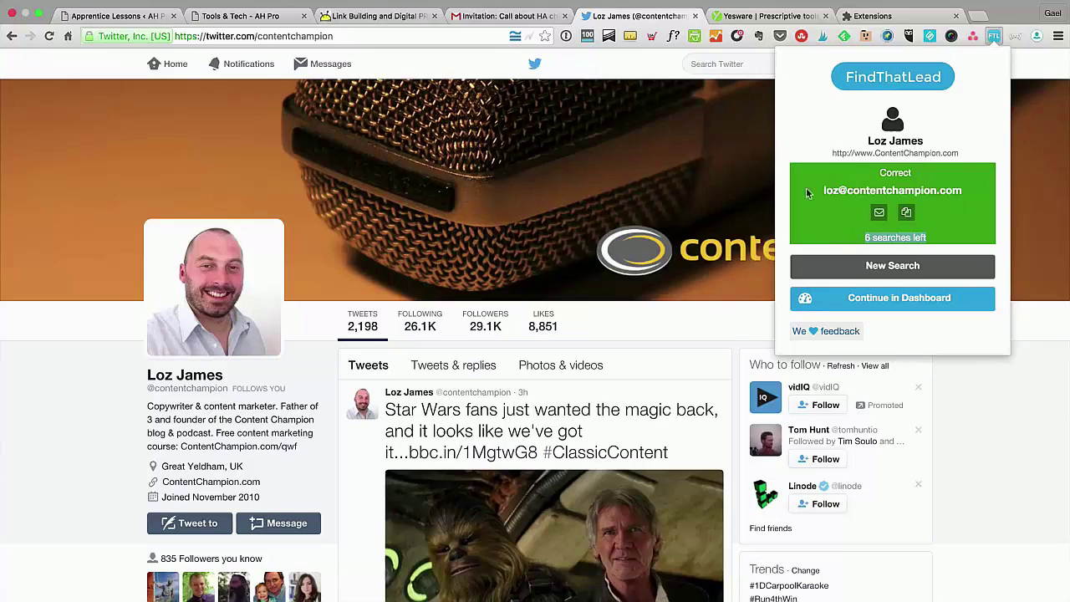
{"action": "left_click_drag", "start_coordinate": [983, 195], "coordinate": [819, 186]}
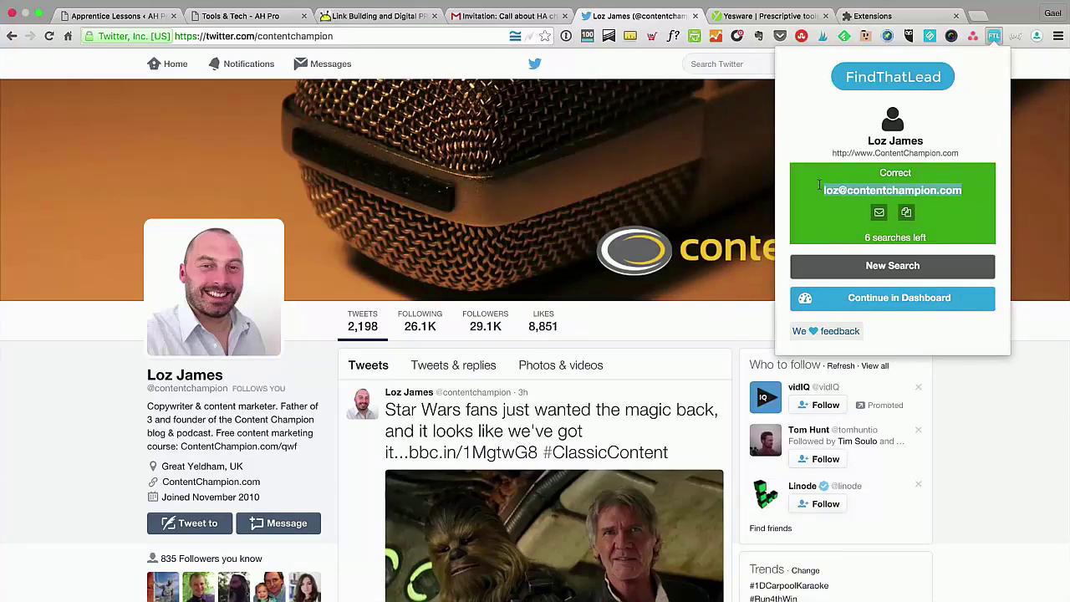
{"action": "scroll", "coordinate": [224, 413], "scroll_direction": "down", "scroll_amount": 4}
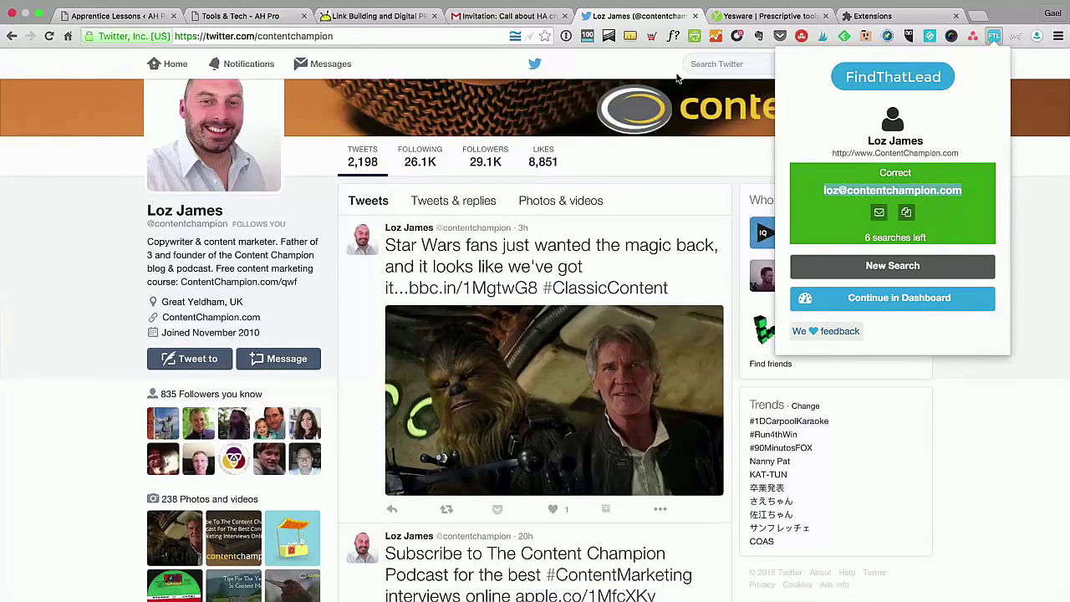
{"action": "mouse_move", "coordinate": [474, 3]}
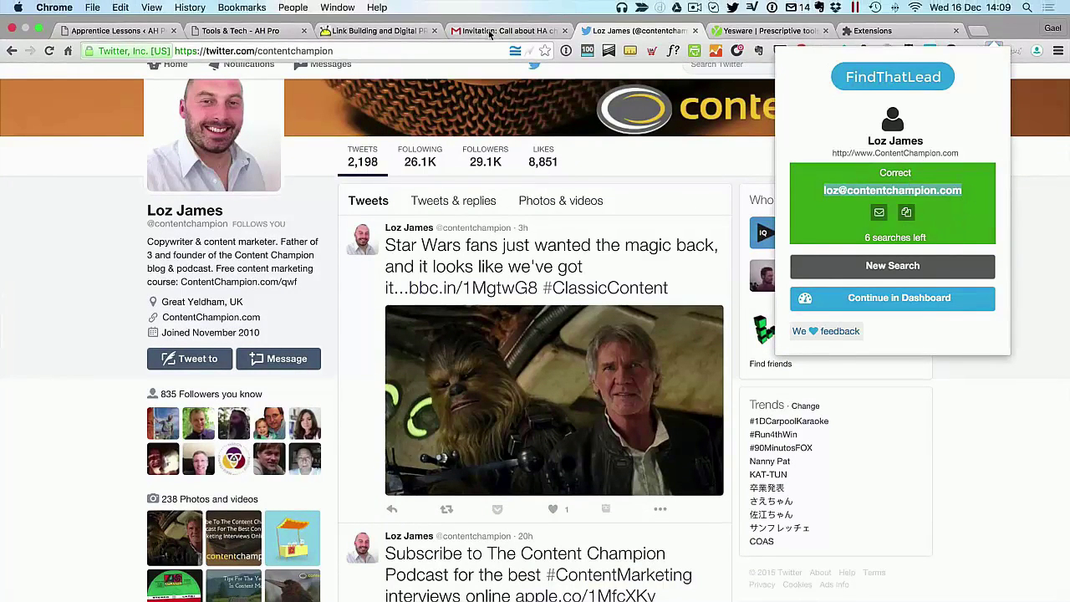
{"action": "left_click", "coordinate": [993, 50]}
{"action": "left_click", "coordinate": [992, 50]}
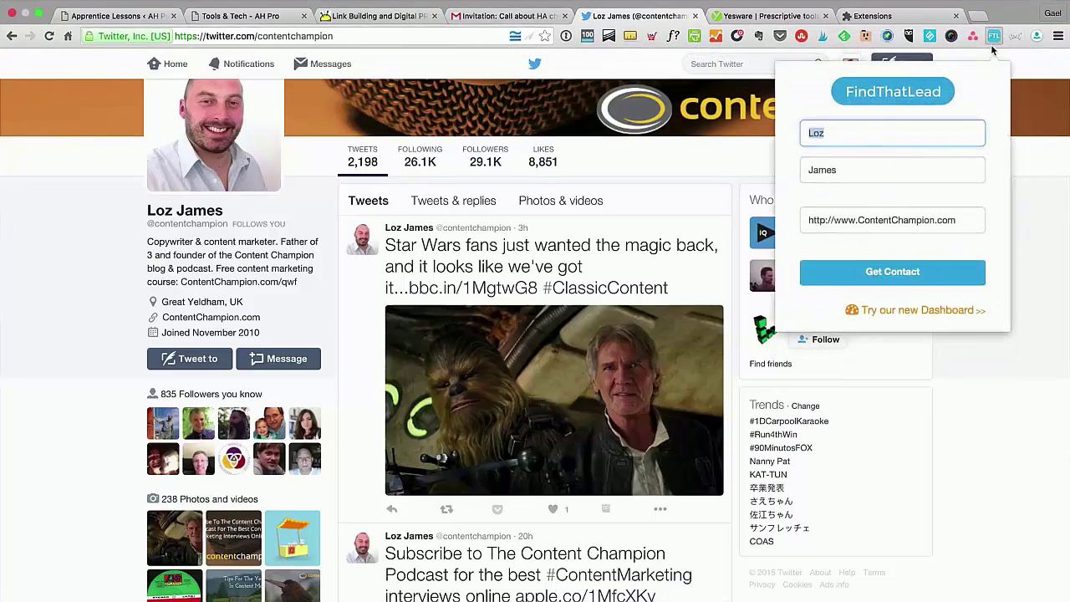
{"action": "left_click", "coordinate": [495, 20]}
{"action": "left_click", "coordinate": [640, 16]}
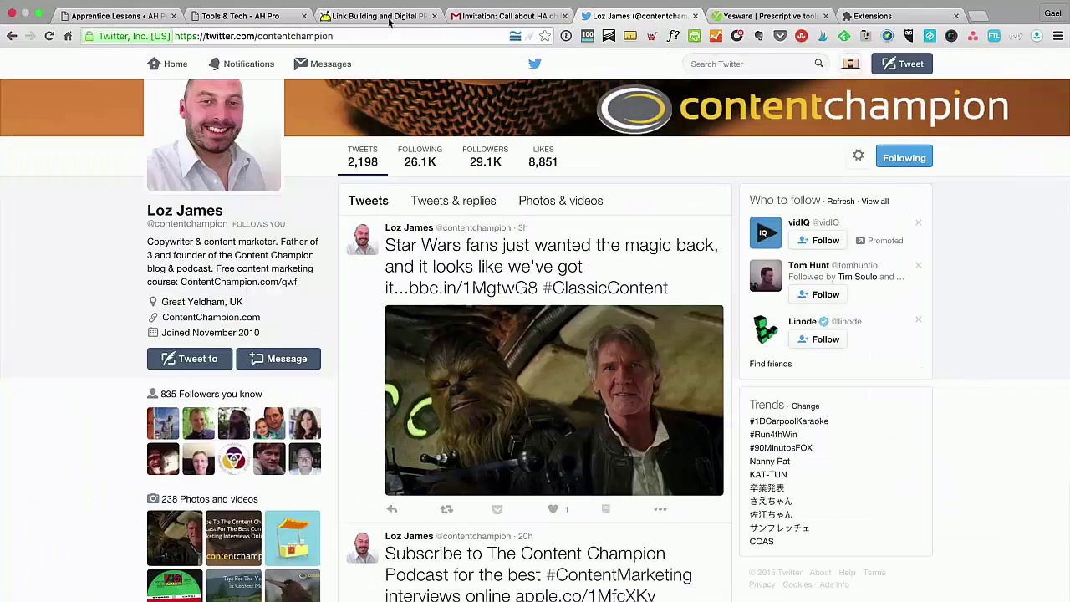
{"action": "left_click", "coordinate": [328, 36]}
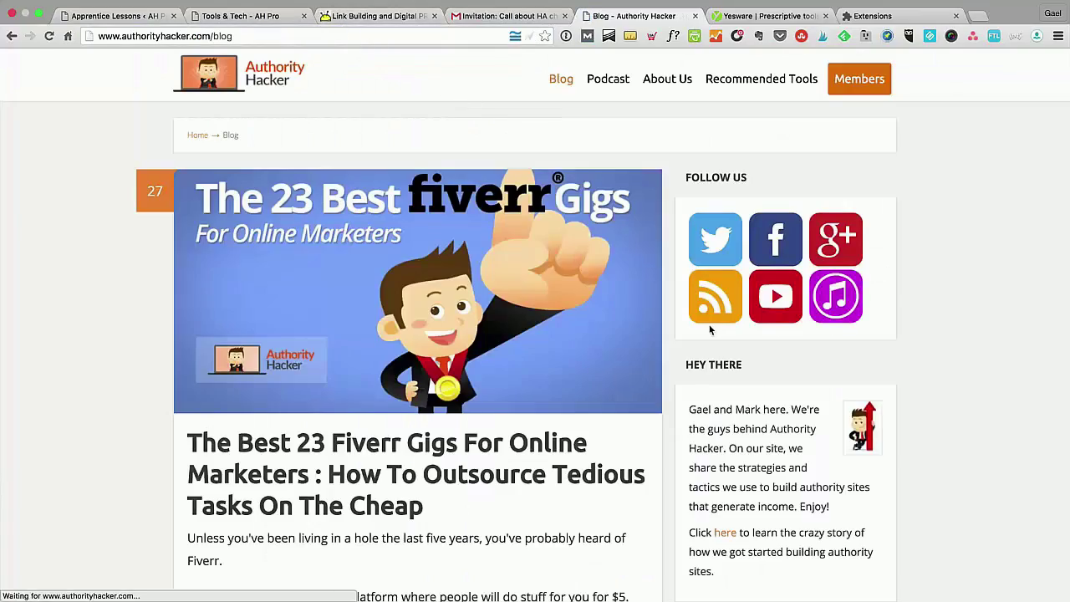
{"action": "scroll", "coordinate": [709, 329], "scroll_direction": "down", "scroll_amount": 2}
{"action": "scroll", "coordinate": [709, 329], "scroll_direction": "up", "scroll_amount": 2}
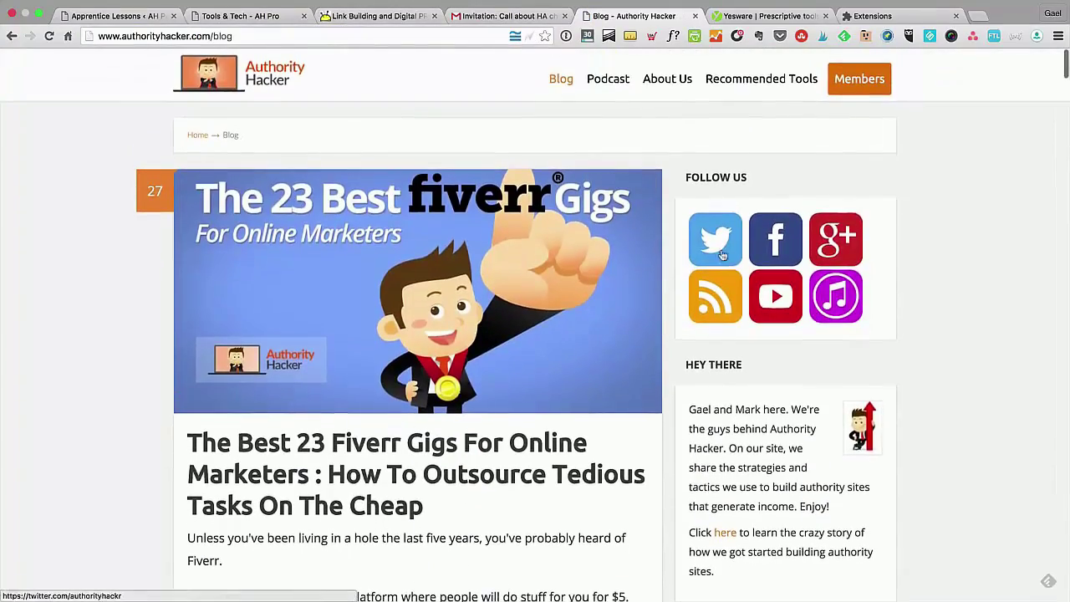
{"action": "scroll", "coordinate": [687, 277], "scroll_direction": "down", "scroll_amount": 20}
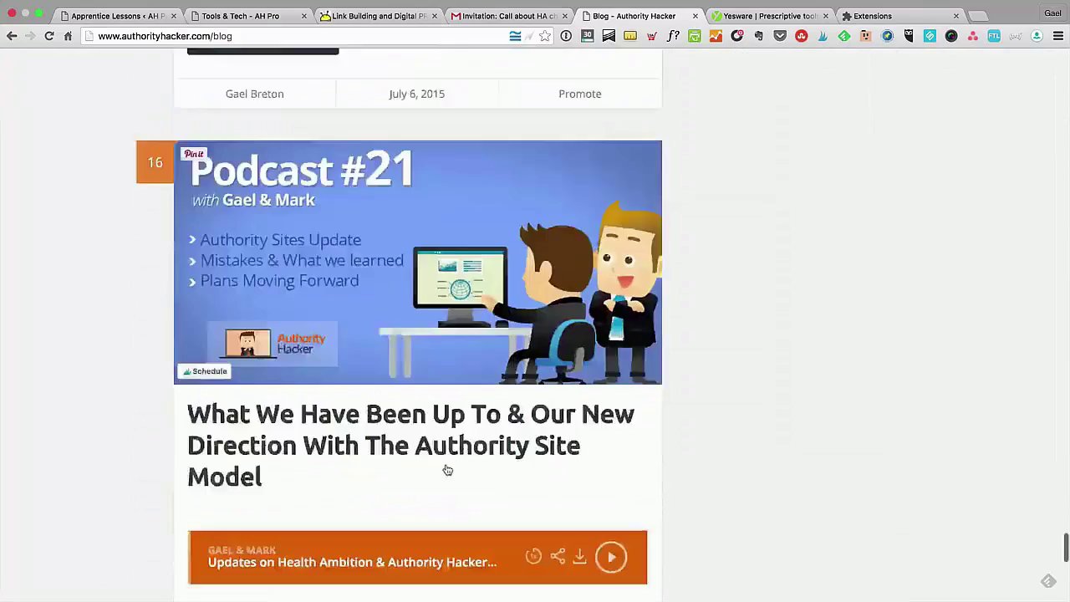
{"action": "scroll", "coordinate": [445, 461], "scroll_direction": "down", "scroll_amount": 8}
{"action": "left_click", "coordinate": [503, 548]}
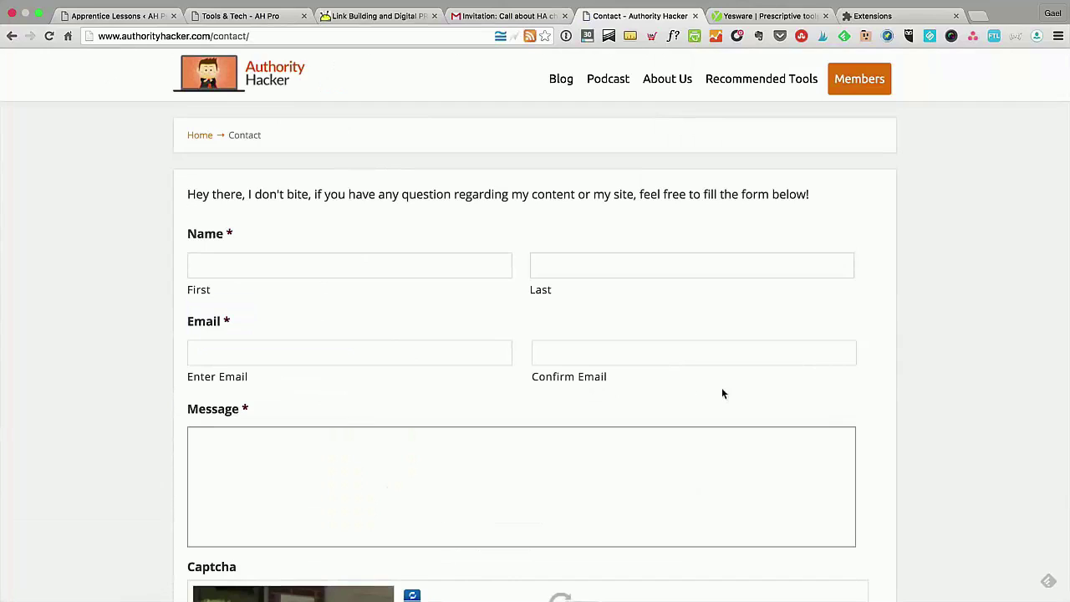
Step: Look over the contact form's first name and Message fields and compare with the email reply in Gmail
{"action": "left_click", "coordinate": [669, 451]}
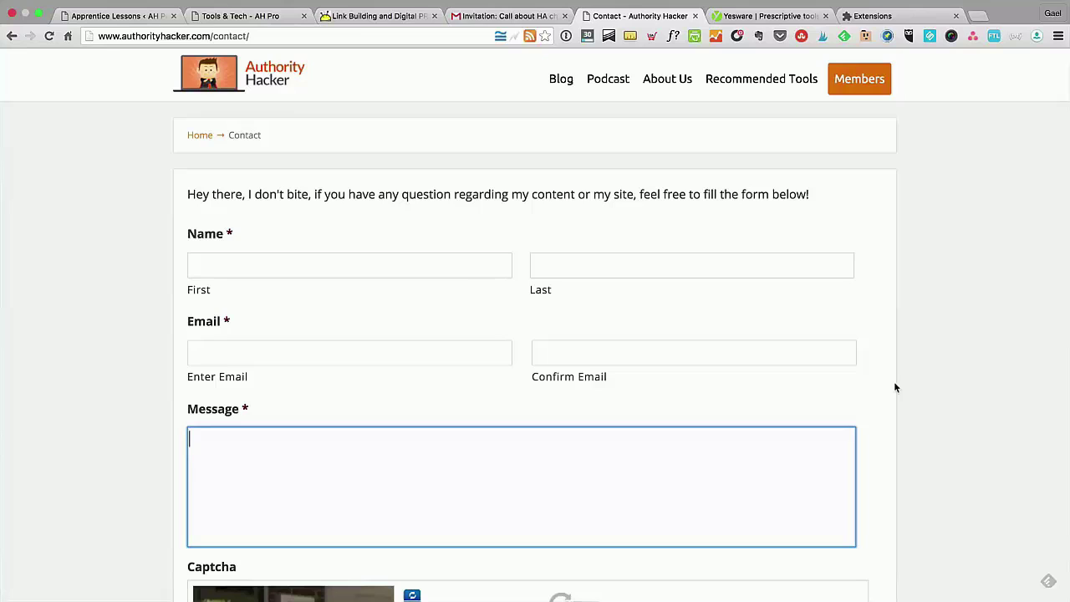
{"action": "left_click", "coordinate": [505, 16]}
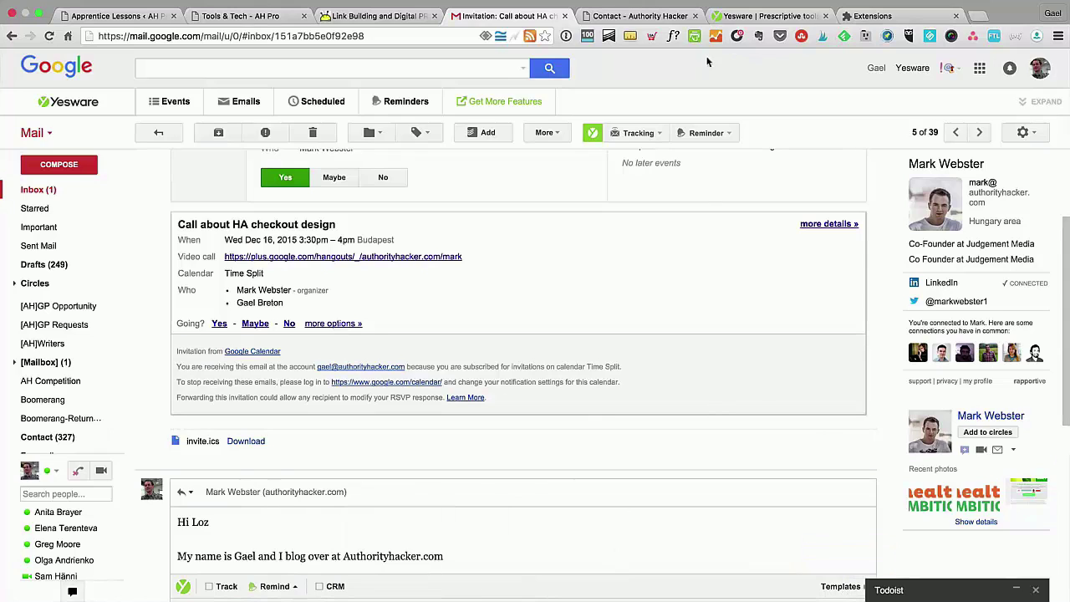
{"action": "left_click", "coordinate": [665, 23]}
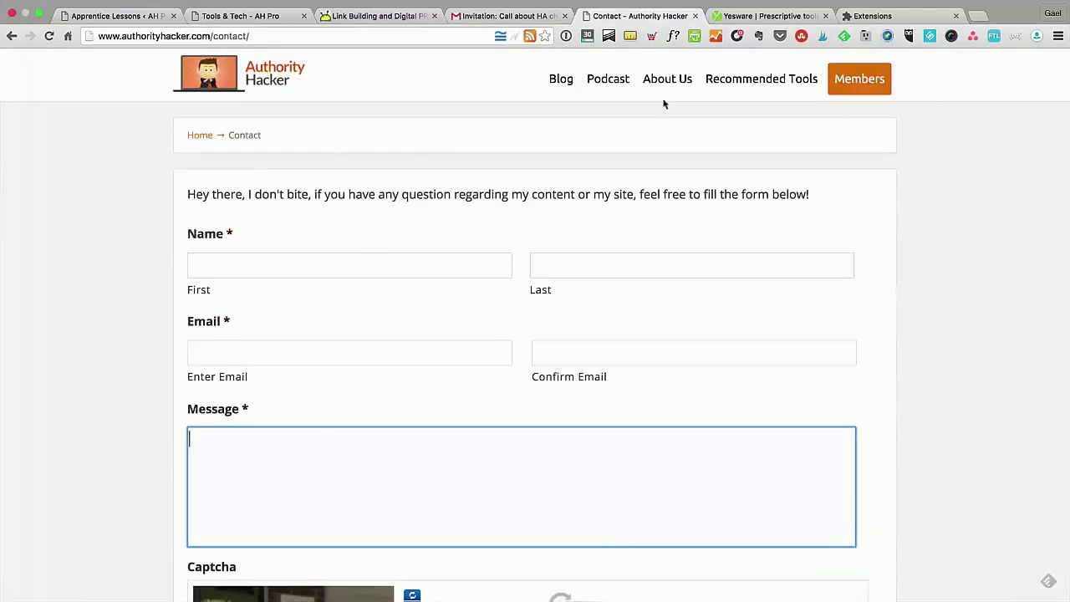
{"action": "left_click", "coordinate": [271, 262]}
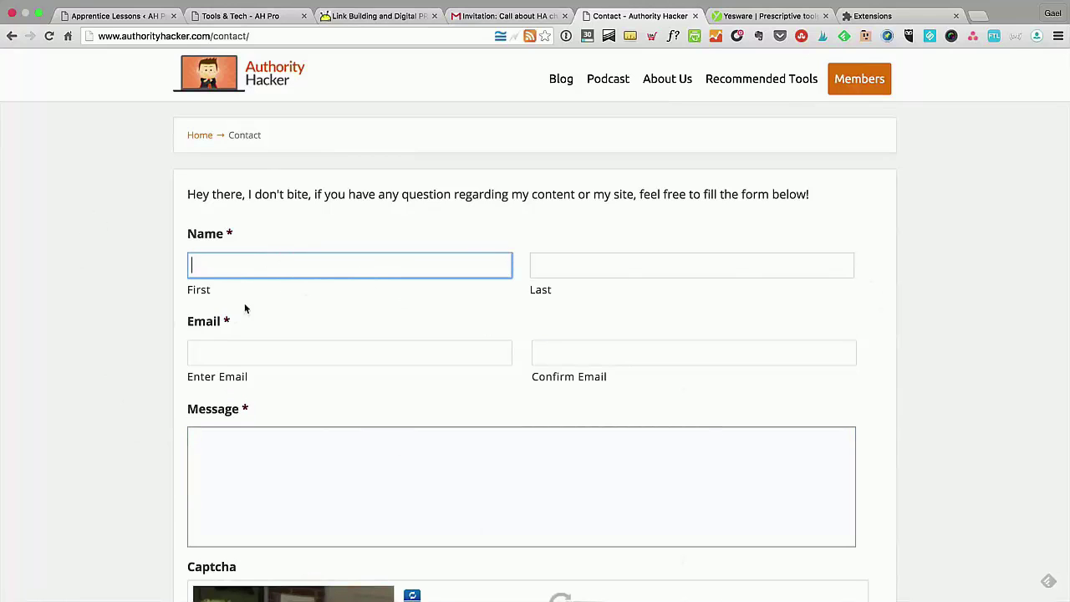
{"action": "left_click", "coordinate": [400, 441]}
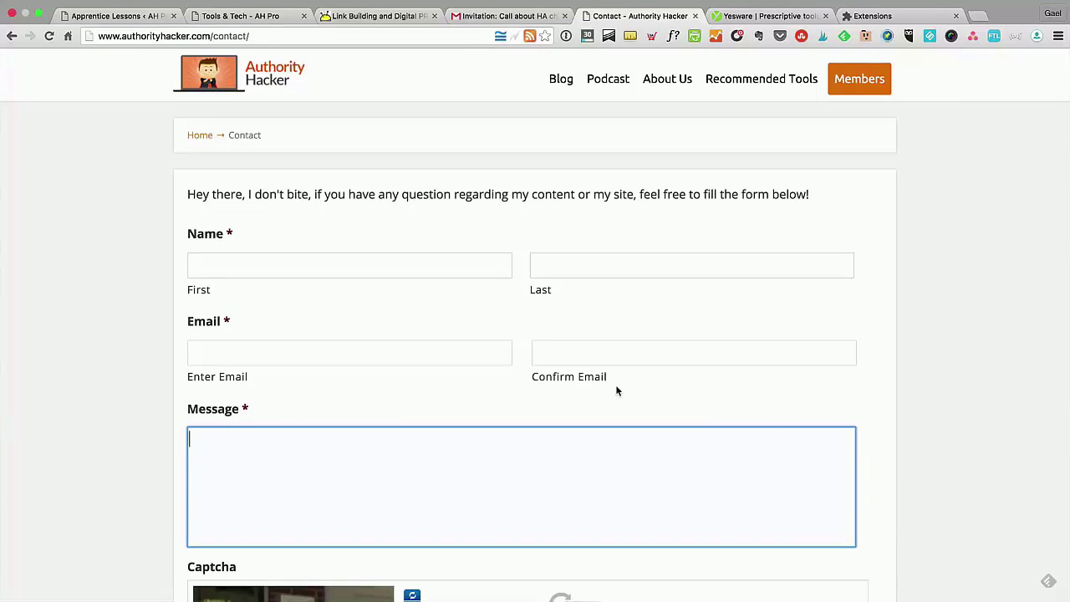
{"action": "type", "text": "@gh"}
{"action": "key", "text": "BackSpace"}
{"action": "type", "text": "pah"}
{"action": "key", "text": "BackSpace"}
{"action": "type", "text": "h"}
{"action": "key", "text": "BackSpace"}
{"action": "key", "text": "BackSpace"}
{"action": "key", "text": "BackSpace"}
{"action": "key", "text": "BackSpace"}
{"action": "type", "text": "ahgpa"}
{"action": "key", "text": "BackSpace"}
{"action": "key", "text": "BackSpace"}
{"action": "key", "text": "BackSpace"}
{"action": "key", "text": "BackSpace"}
{"action": "key", "text": "BackSpace"}
{"action": "key", "text": "BackSpace"}
Step: Open the Auto Text Expander options page with its list of saved shortcuts
{"action": "left_click", "coordinate": [1014, 36]}
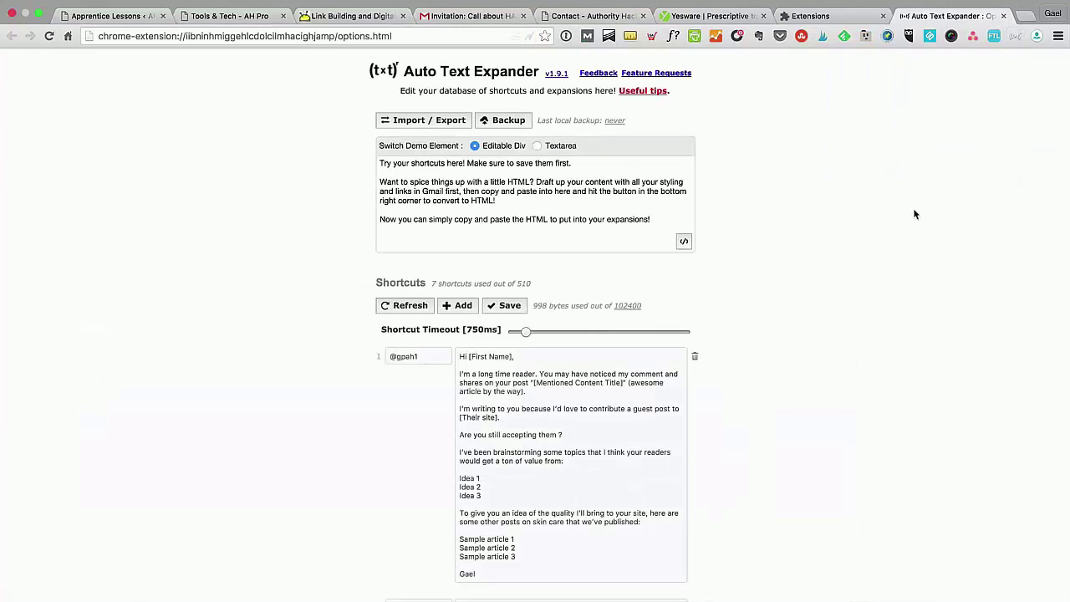
{"action": "left_click", "coordinate": [1002, 16]}
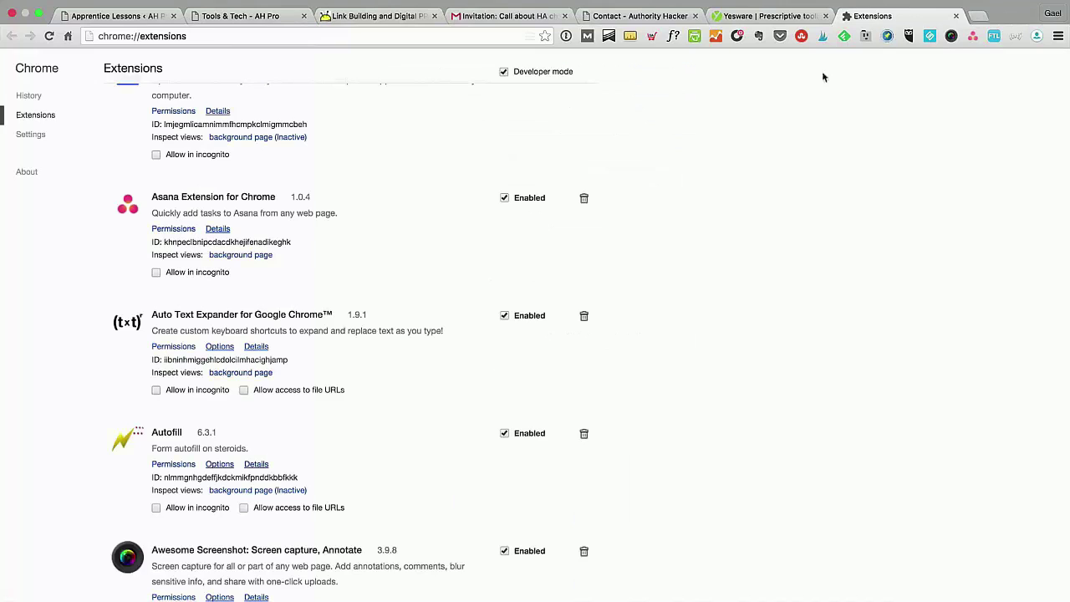
{"action": "left_click", "coordinate": [599, 20]}
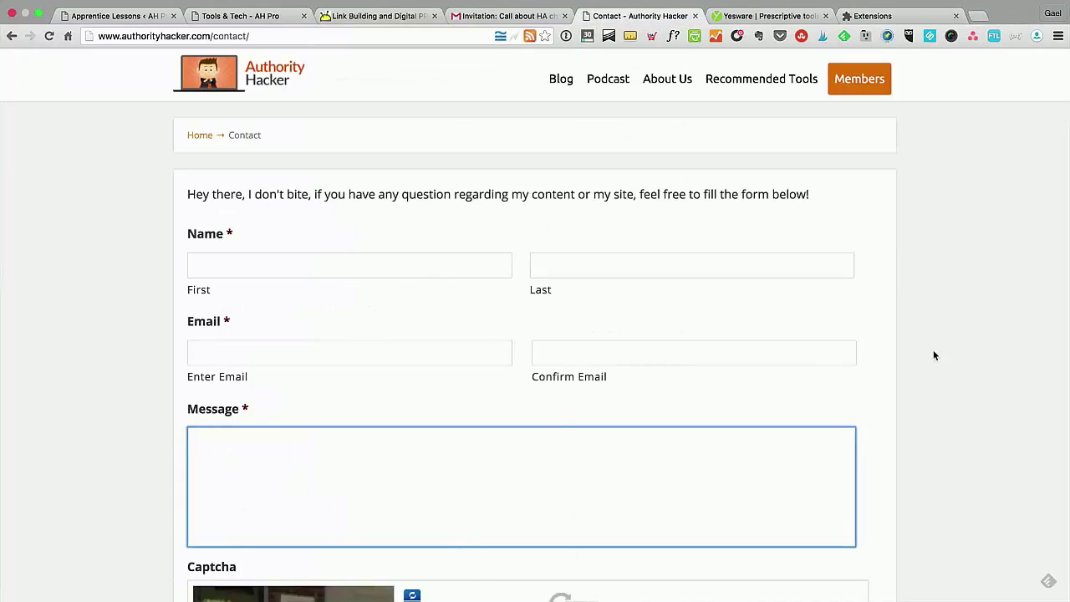
{"action": "left_click", "coordinate": [49, 36]}
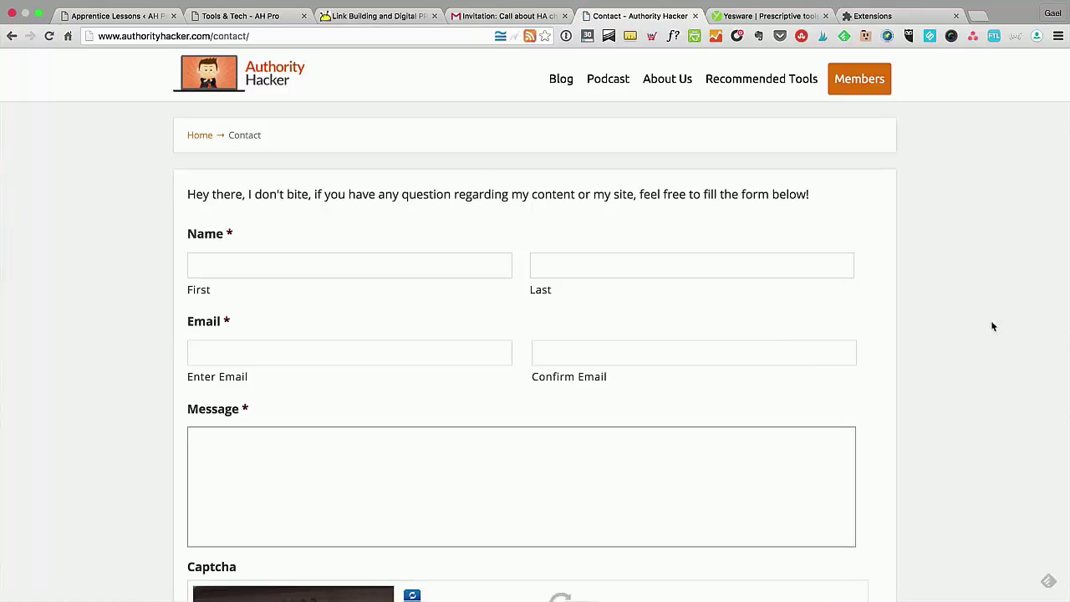
{"action": "left_click", "coordinate": [320, 460]}
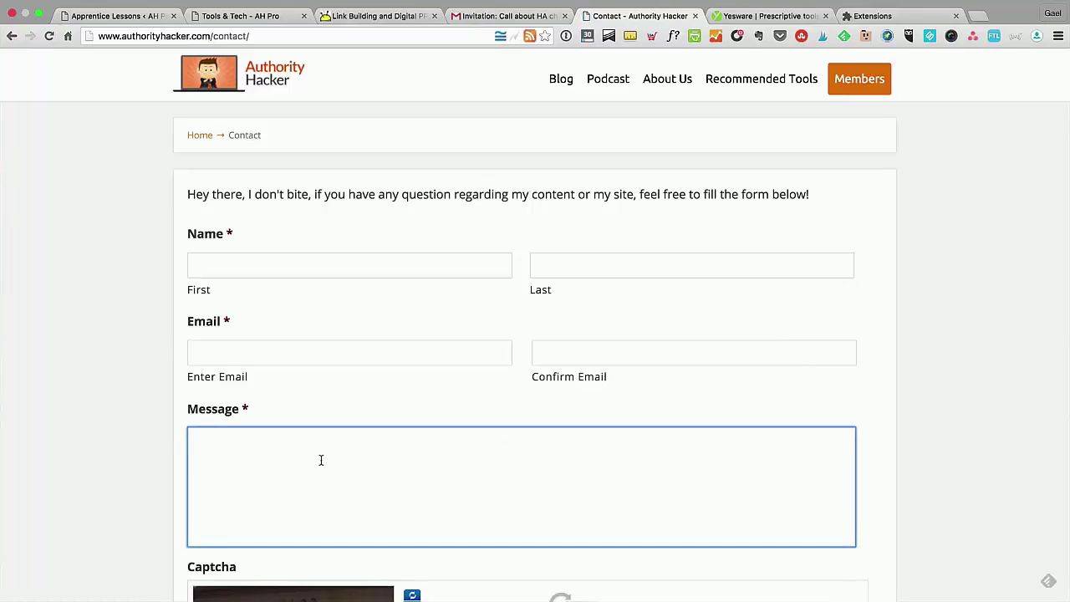
{"action": "type", "text": "@gpe"}
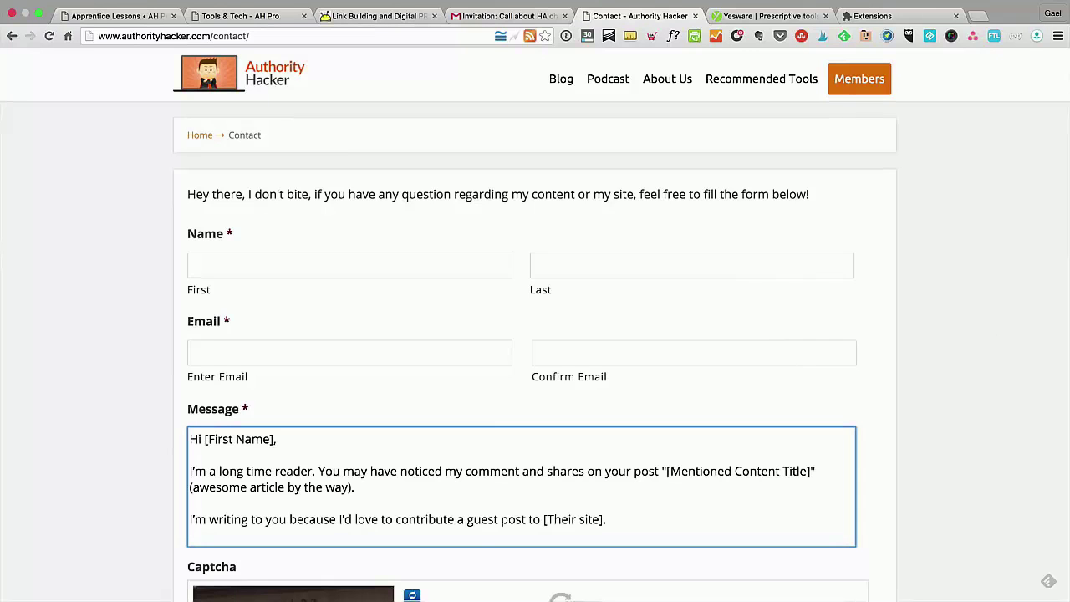
Step: Review the expanded guest post message and select its [Mentioned Content Title] placeholder
{"action": "scroll", "coordinate": [968, 480], "scroll_direction": "down", "scroll_amount": 2}
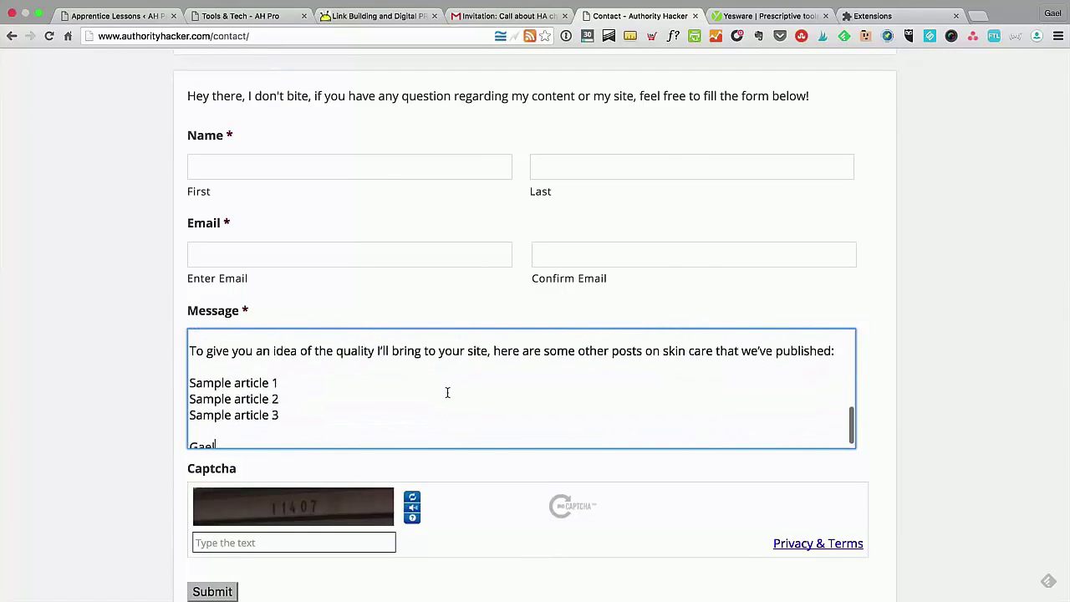
{"action": "scroll", "coordinate": [447, 392], "scroll_direction": "up", "scroll_amount": 4}
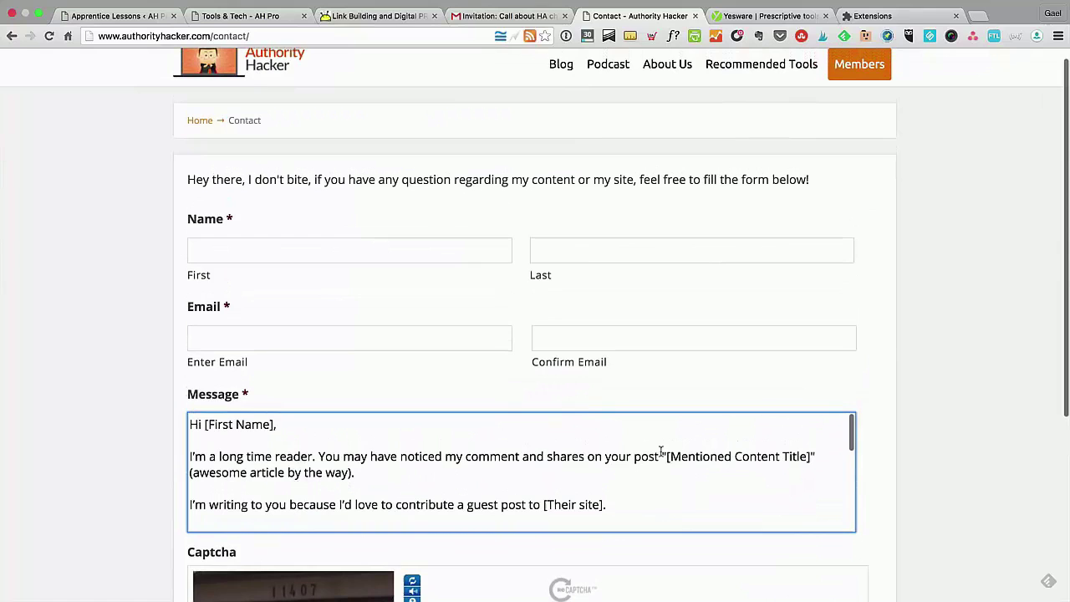
{"action": "left_click_drag", "start_coordinate": [666, 456], "coordinate": [808, 456]}
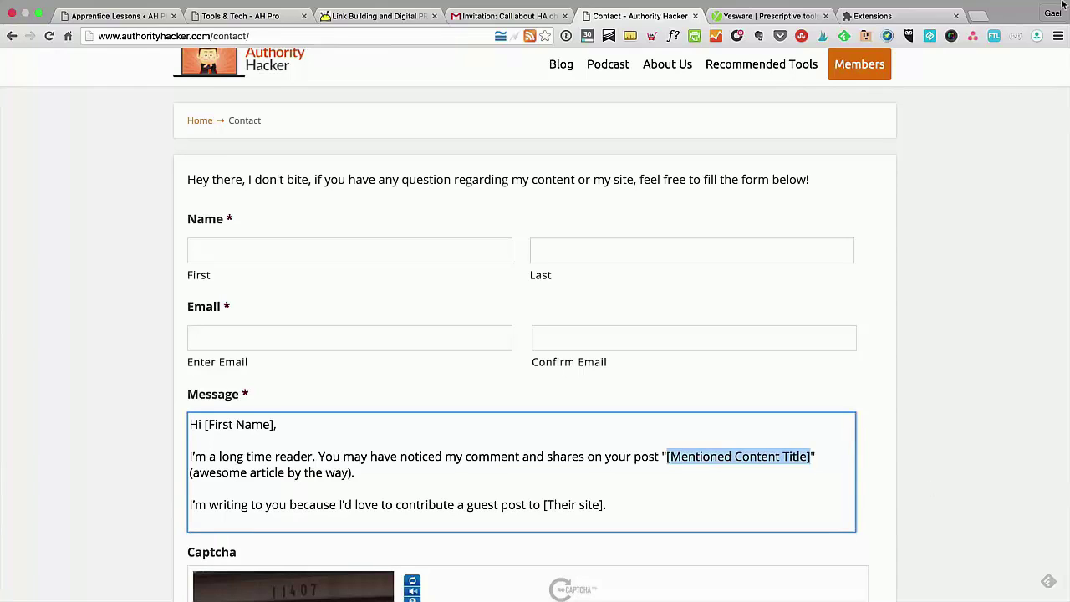
Step: Reopen the Auto Text Expander options from the Chrome extensions page and add a blank shortcut entry
{"action": "left_click", "coordinate": [871, 16]}
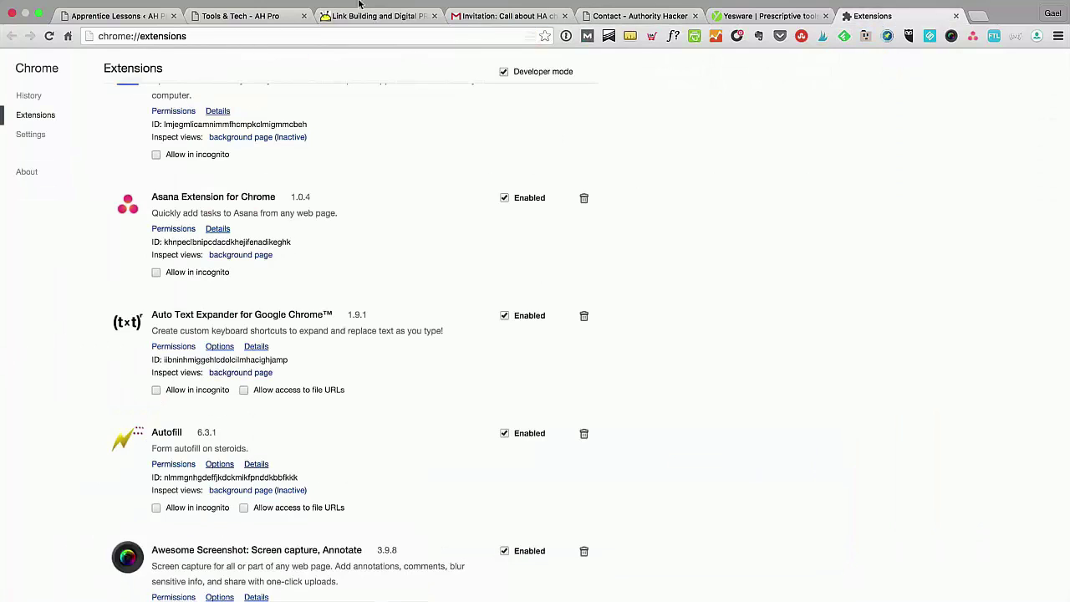
{"action": "left_click", "coordinate": [219, 346]}
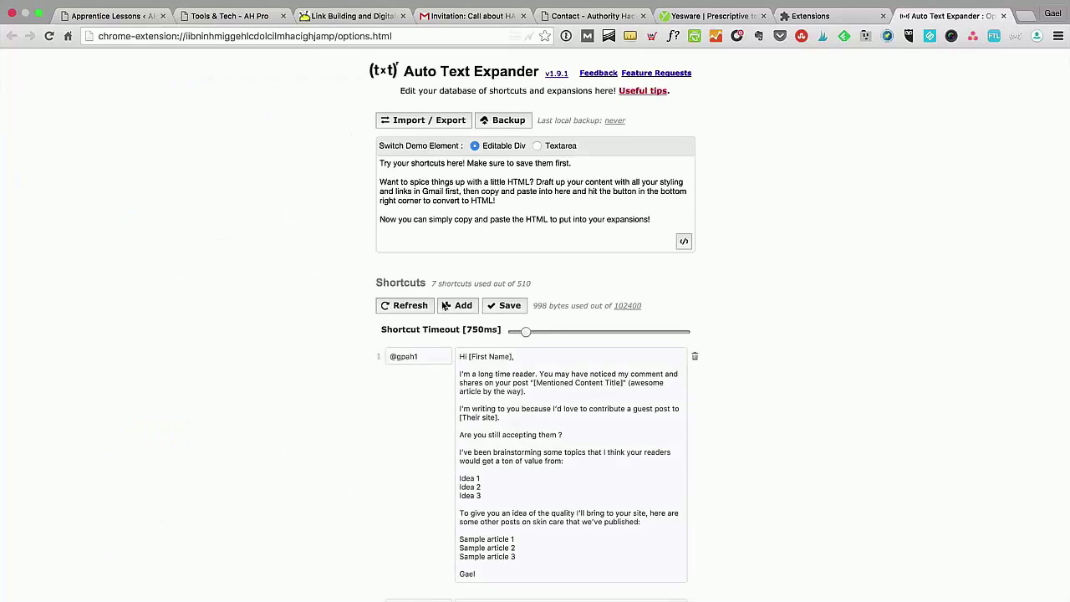
{"action": "left_click", "coordinate": [455, 306]}
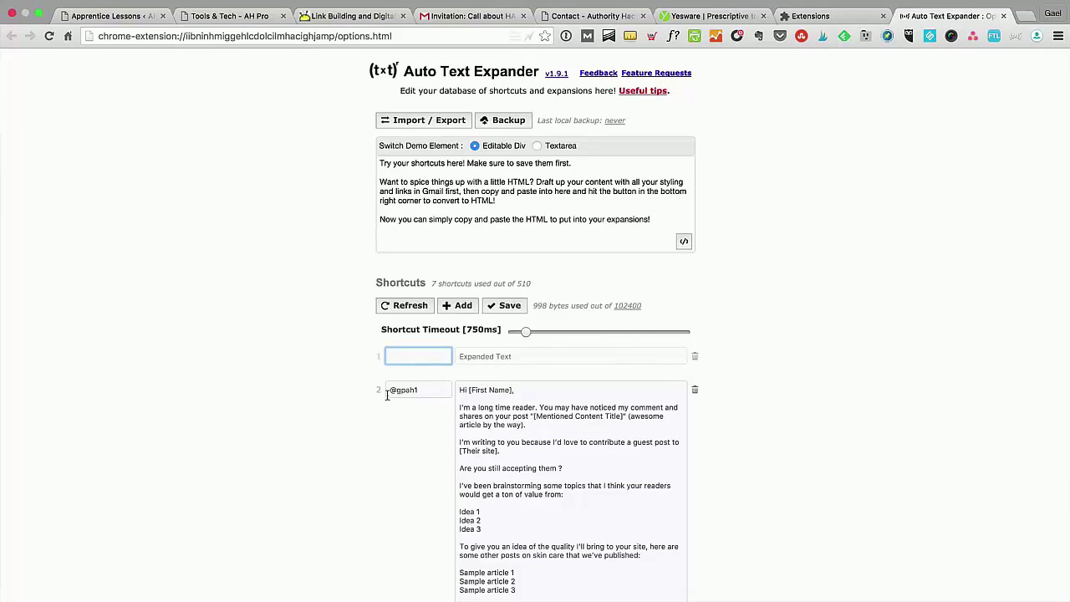
{"action": "left_click_drag", "start_coordinate": [430, 387], "coordinate": [357, 382]}
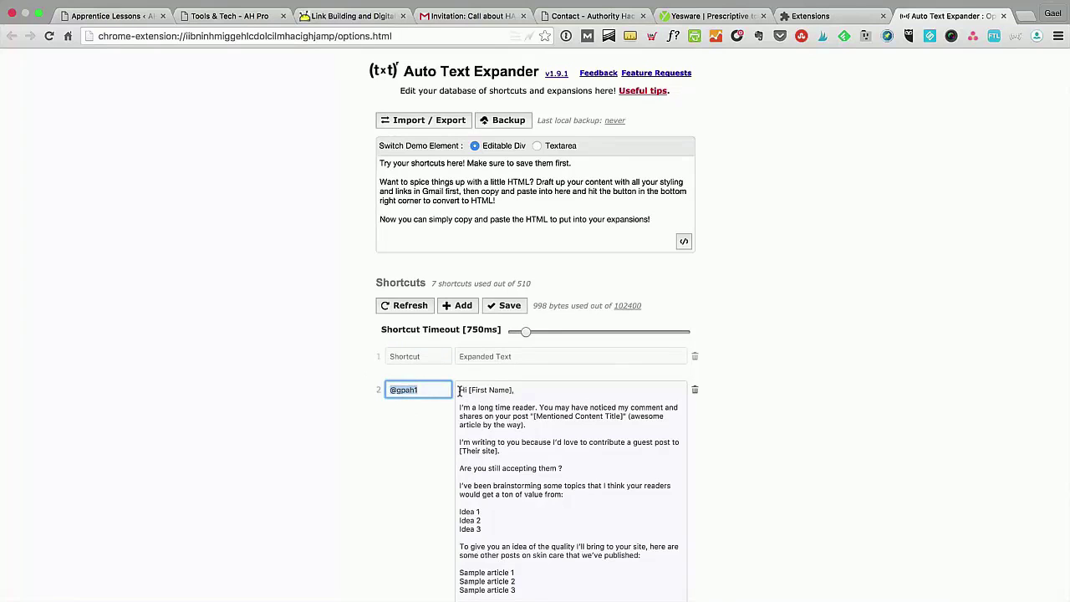
{"action": "left_click_drag", "start_coordinate": [458, 389], "coordinate": [626, 530]}
{"action": "left_click", "coordinate": [717, 508]}
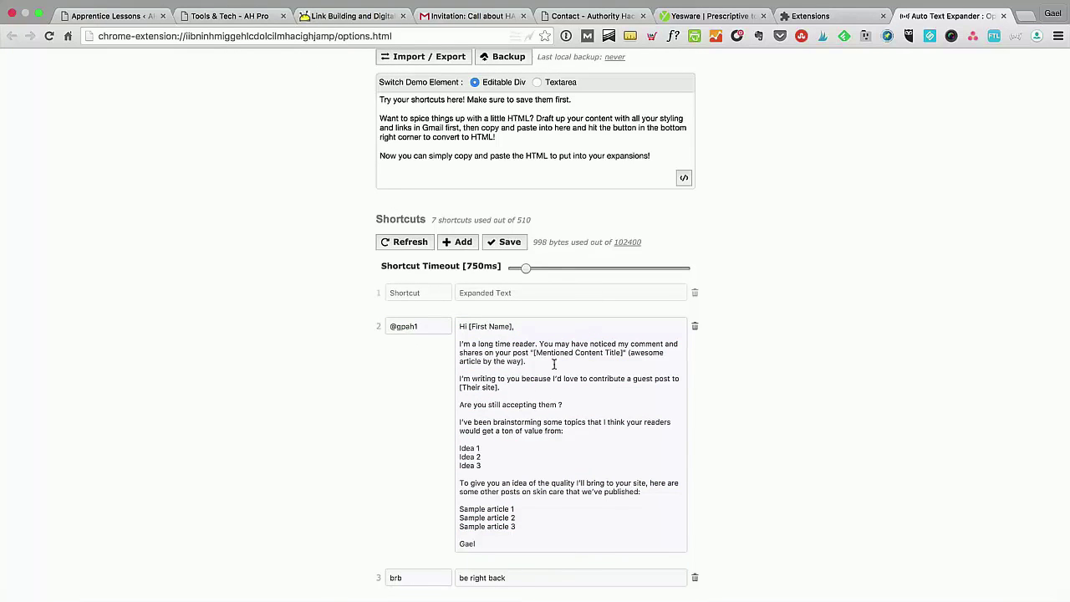
{"action": "scroll", "coordinate": [534, 387], "scroll_direction": "down", "scroll_amount": 1}
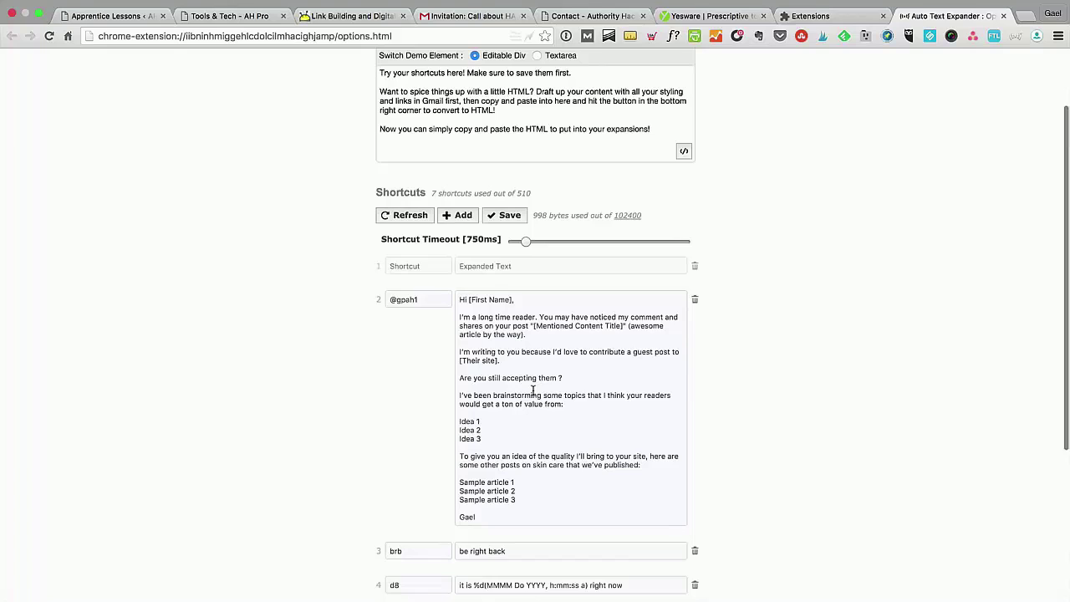